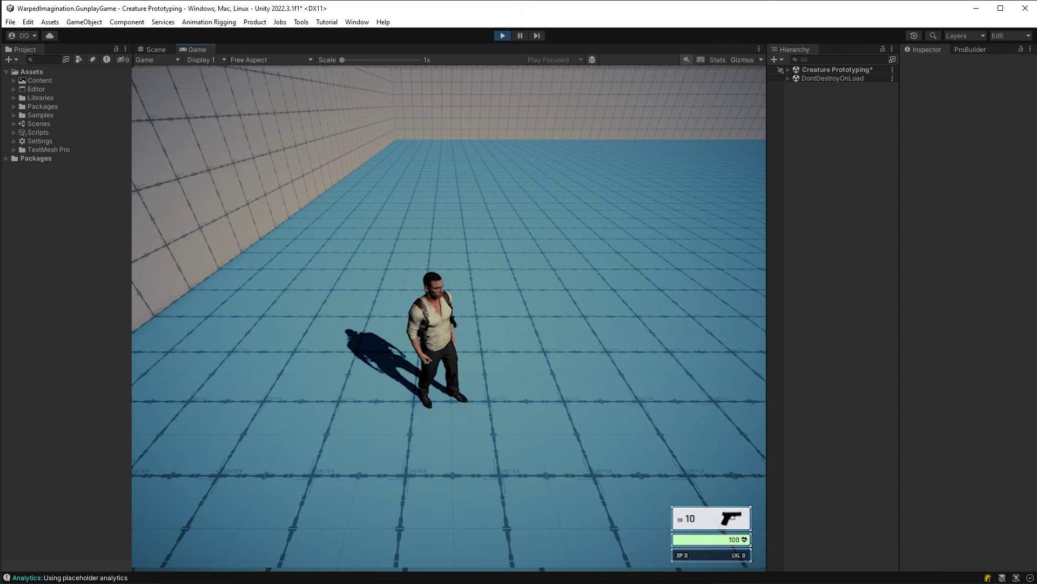
{"action": "right_click", "coordinate": [651, 402]}
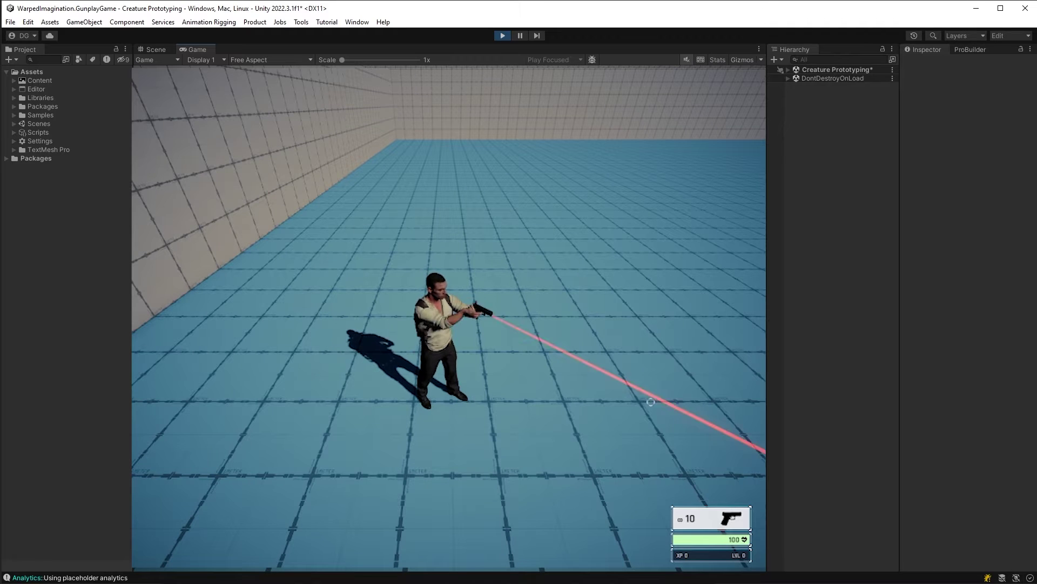
{"action": "right_click", "coordinate": [652, 402]}
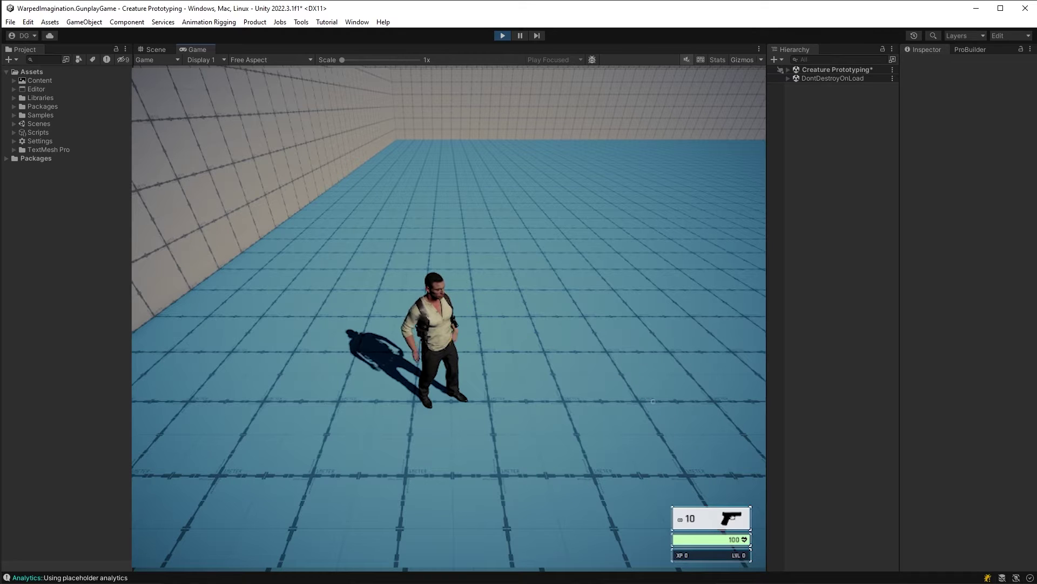
{"action": "right_click", "coordinate": [653, 402]}
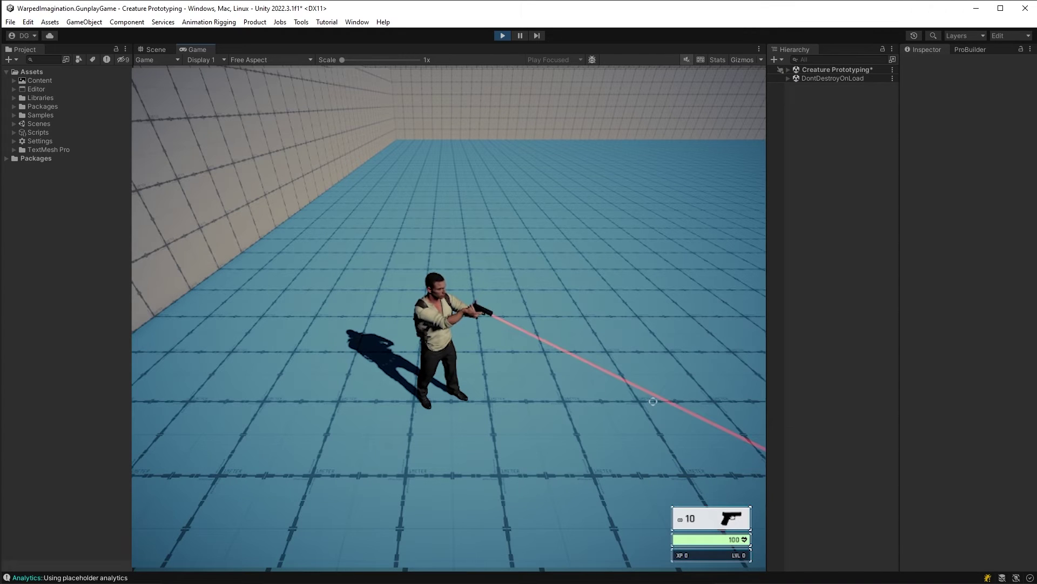
{"action": "right_click", "coordinate": [652, 402]}
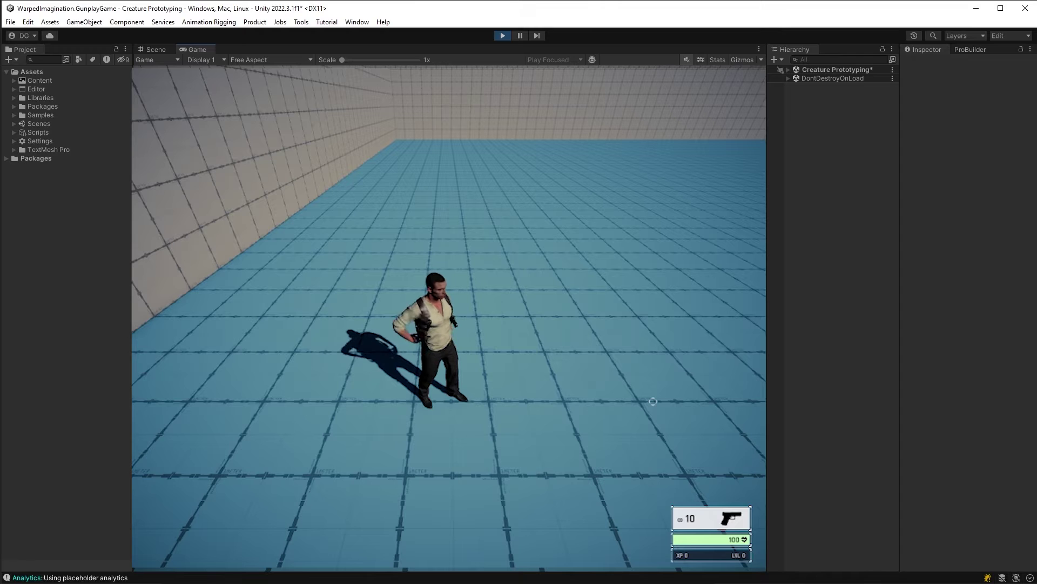
{"action": "right_click", "coordinate": [653, 401]}
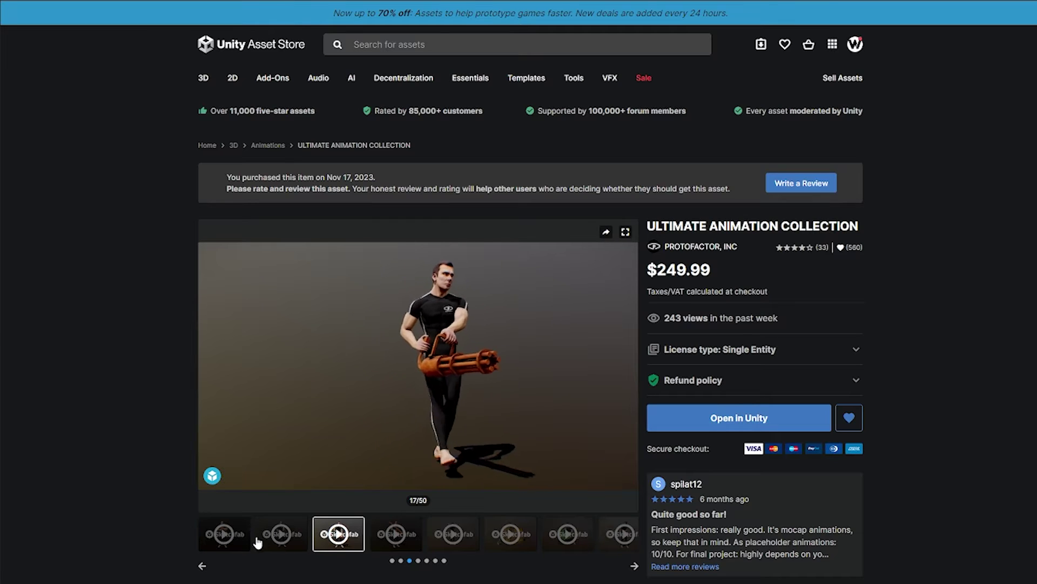
Preview the Assault Rifle animset, then page back and preview the Double Guns animset.
{"action": "left_click", "coordinate": [238, 540]}
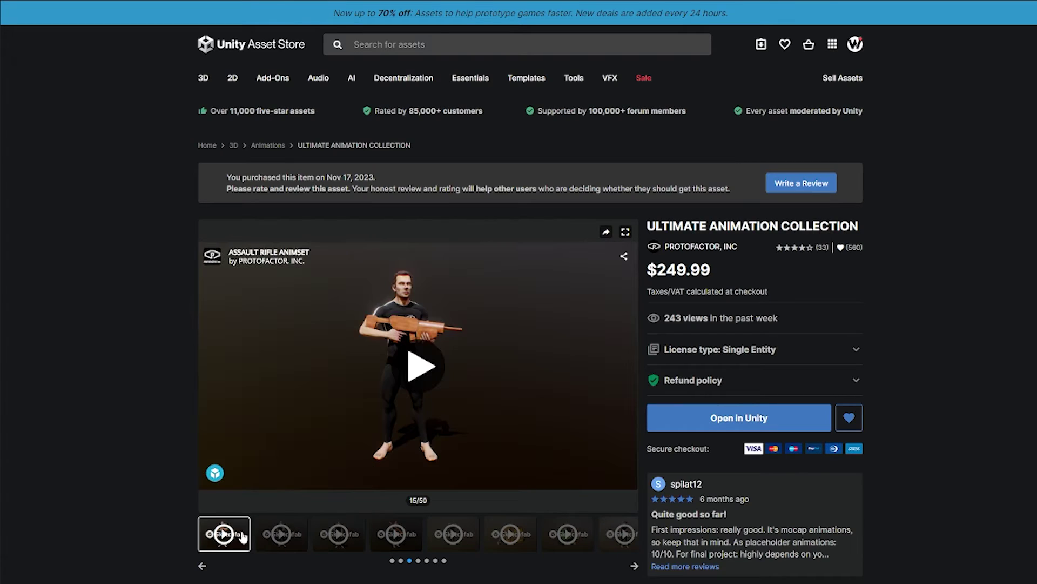
{"action": "left_click", "coordinate": [401, 562]}
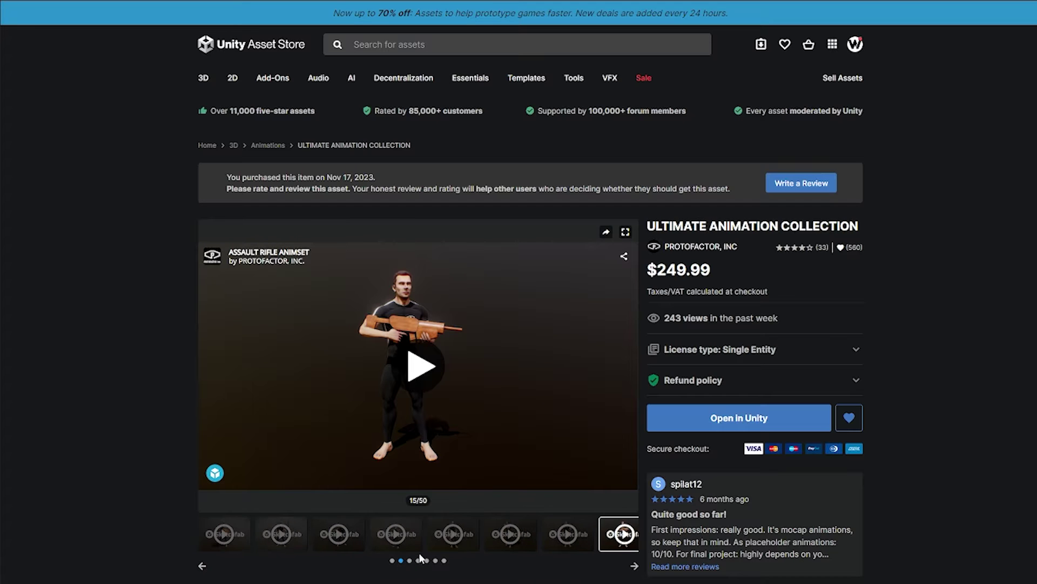
{"action": "left_click", "coordinate": [574, 535]}
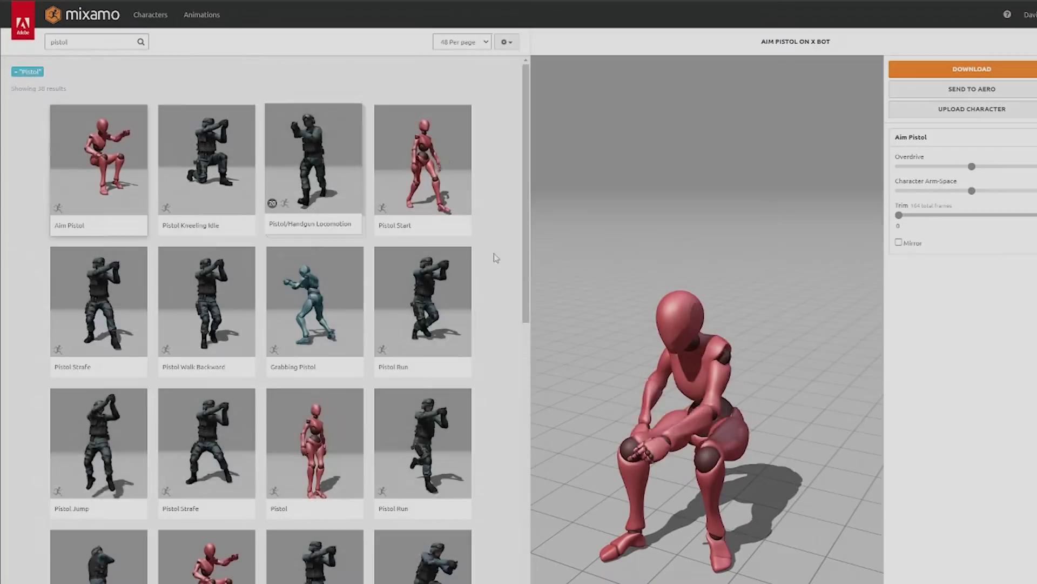
Scroll Mixamo's pistol results and play the Pistol Aim preview on X Bot.
{"action": "scroll", "coordinate": [486, 274], "scroll_direction": "down", "scroll_amount": 3}
{"action": "scroll", "coordinate": [486, 274], "scroll_direction": "down", "scroll_amount": 5}
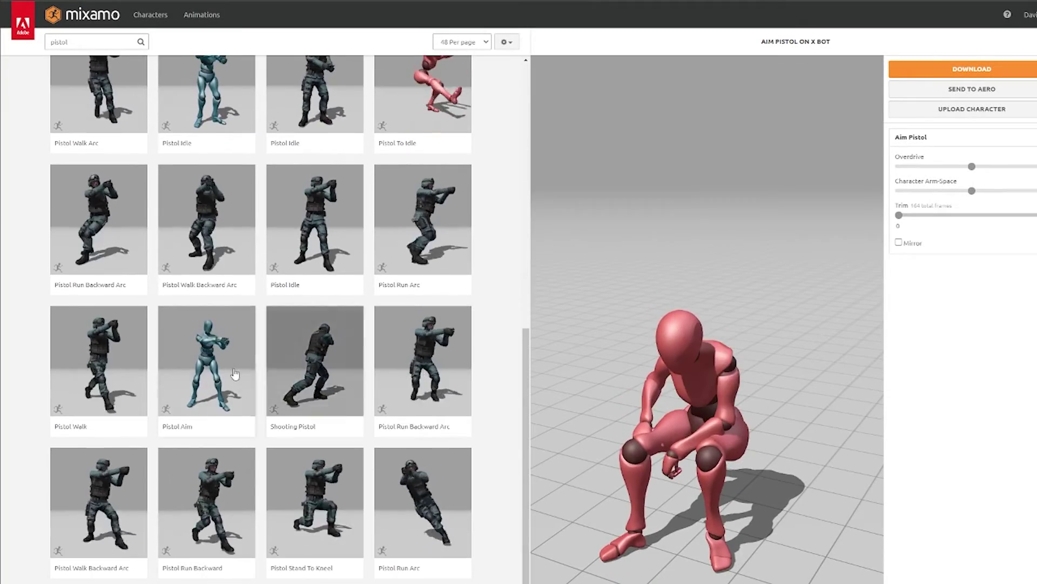
{"action": "left_click", "coordinate": [218, 382]}
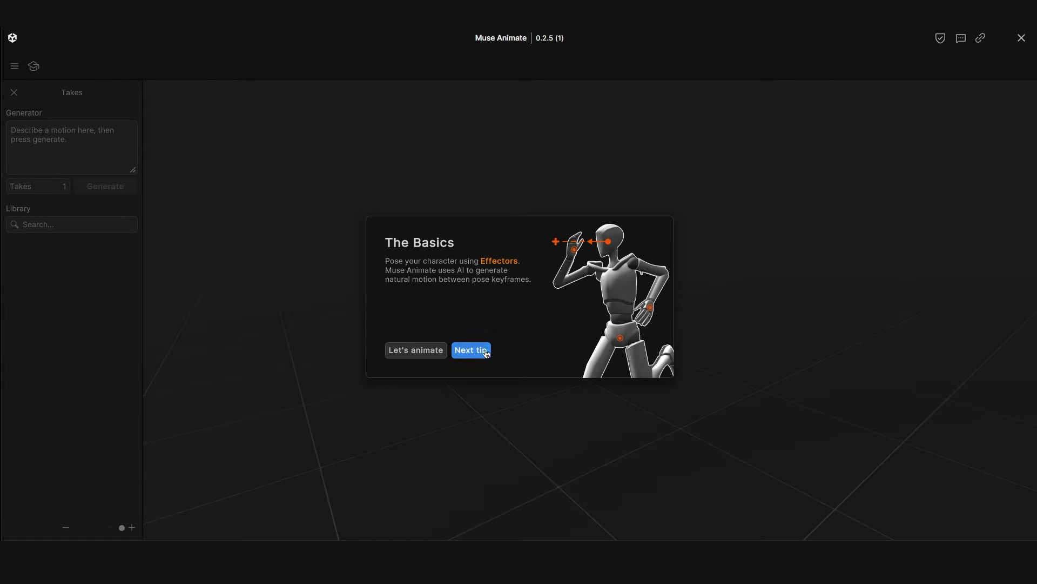
Step through the effector, reset-pose and keyframe tips, then dismiss them with Let's animate.
{"action": "left_click", "coordinate": [487, 353]}
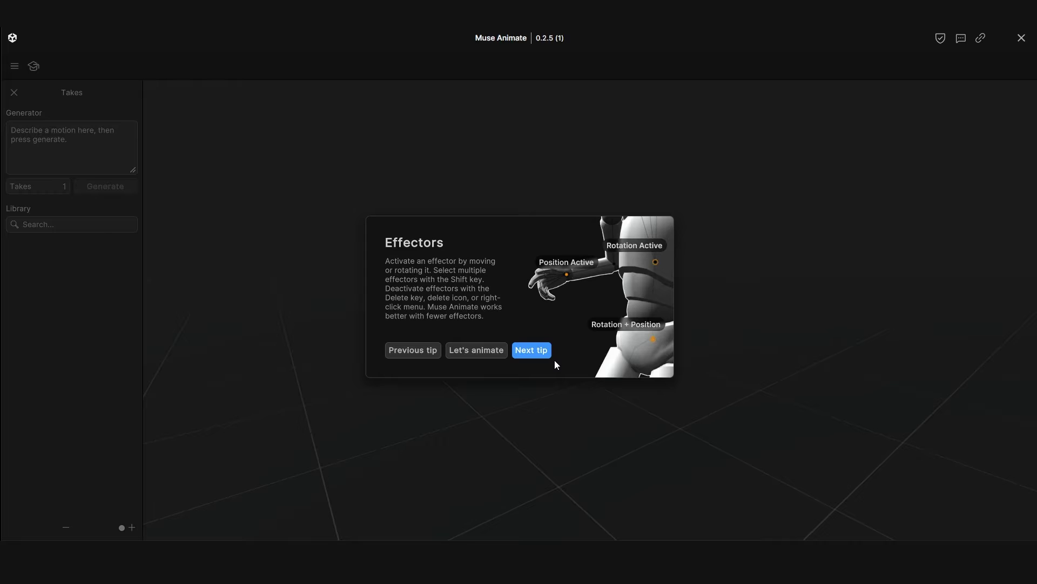
{"action": "left_click", "coordinate": [538, 348]}
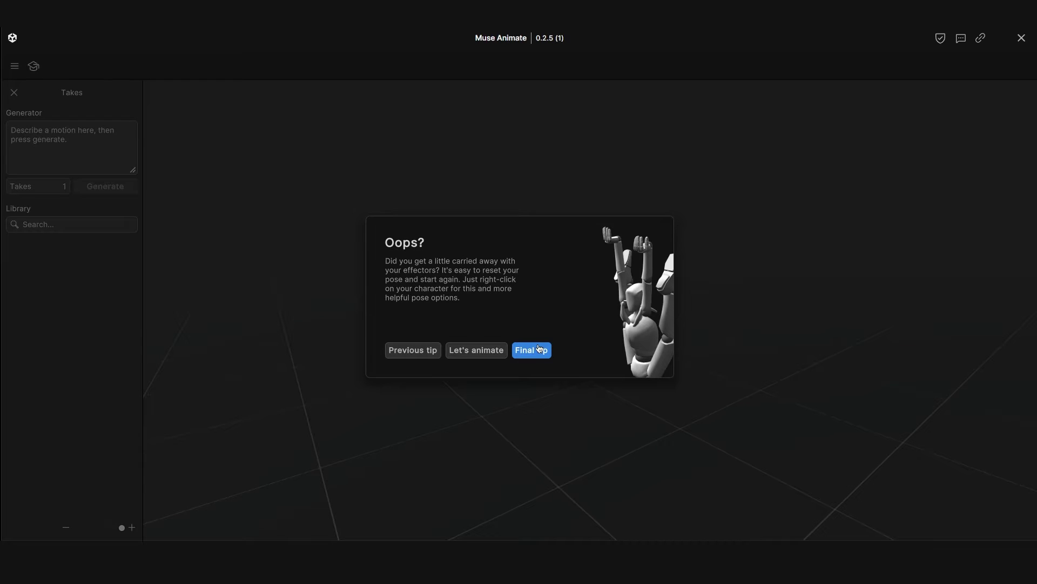
{"action": "left_click", "coordinate": [539, 349]}
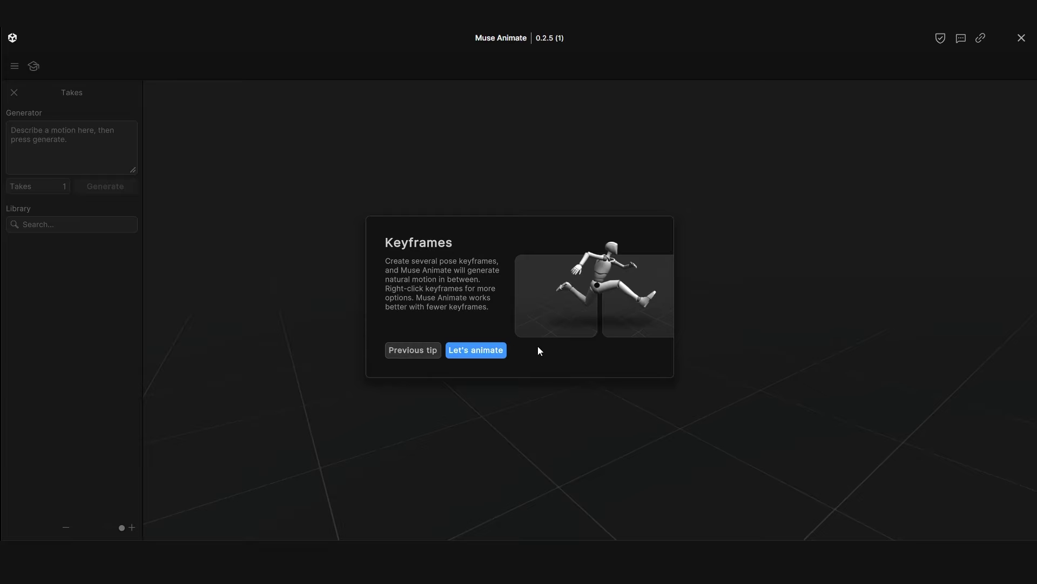
{"action": "left_click", "coordinate": [487, 352]}
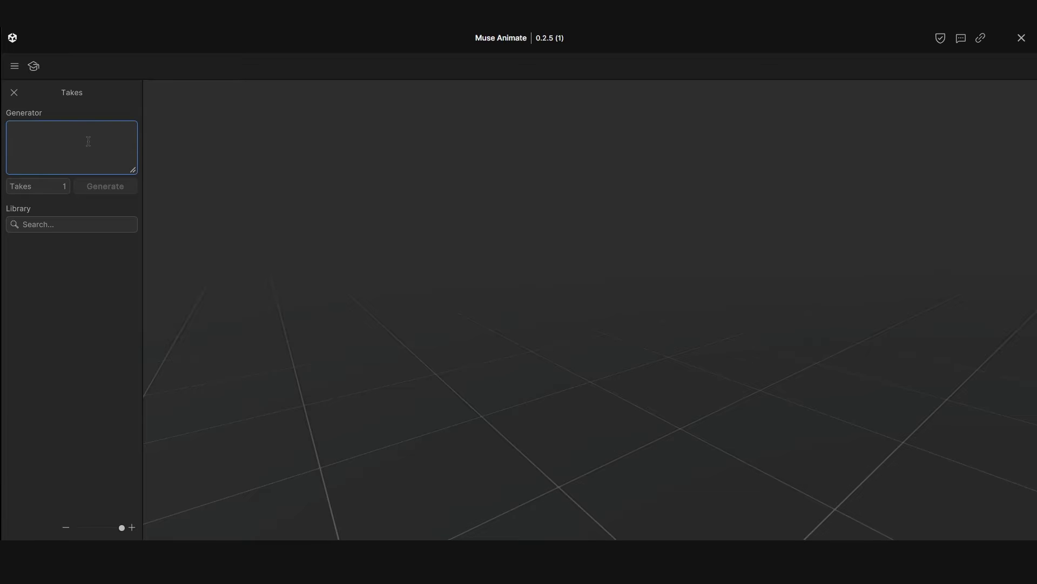
Enter the prompt 'A person pulling a pistol from a shoulder holster' in the Generator.
{"action": "type", "text": "A"}
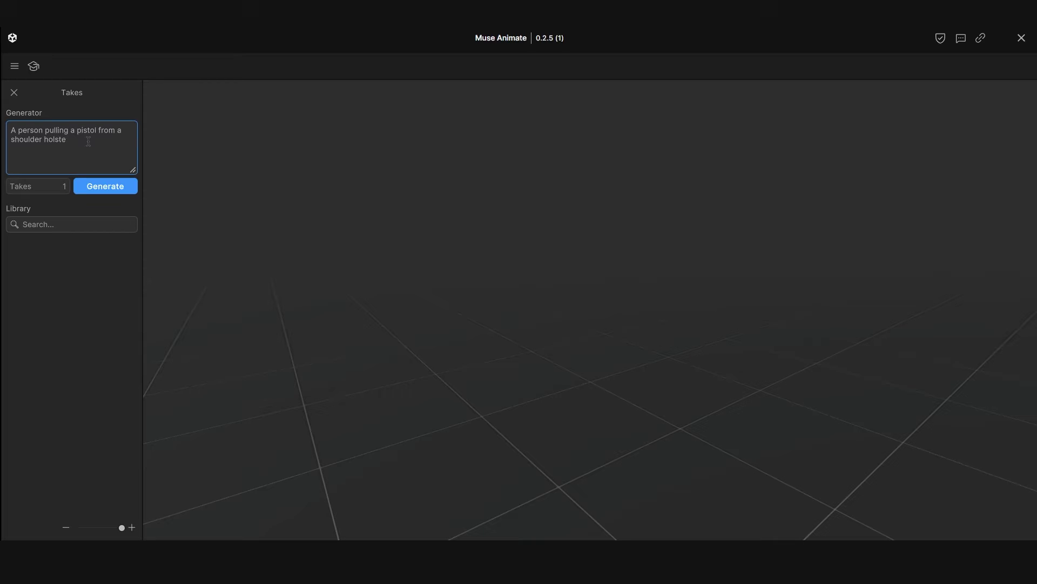
Generate one holster-draw take, then three more takes, and play the first new take.
{"action": "left_click", "coordinate": [100, 187]}
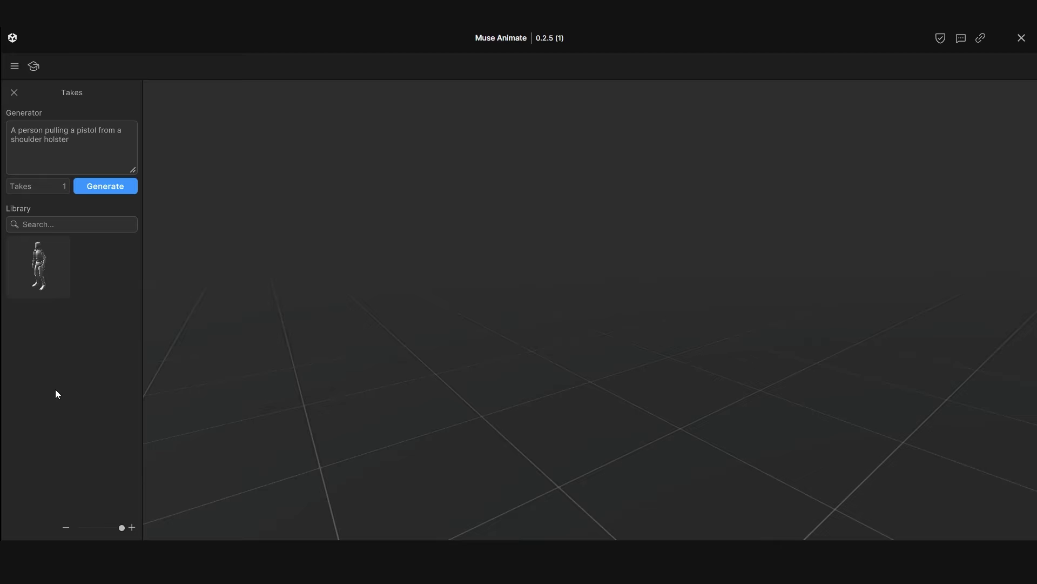
{"action": "left_click", "coordinate": [38, 278]}
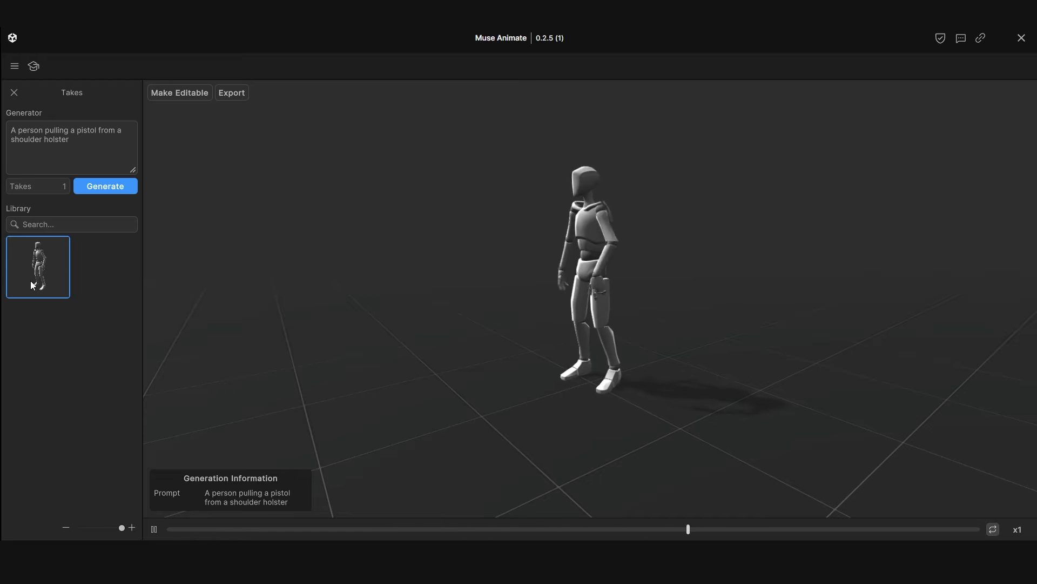
{"action": "left_click", "coordinate": [49, 190]}
{"action": "type", "text": "3"}
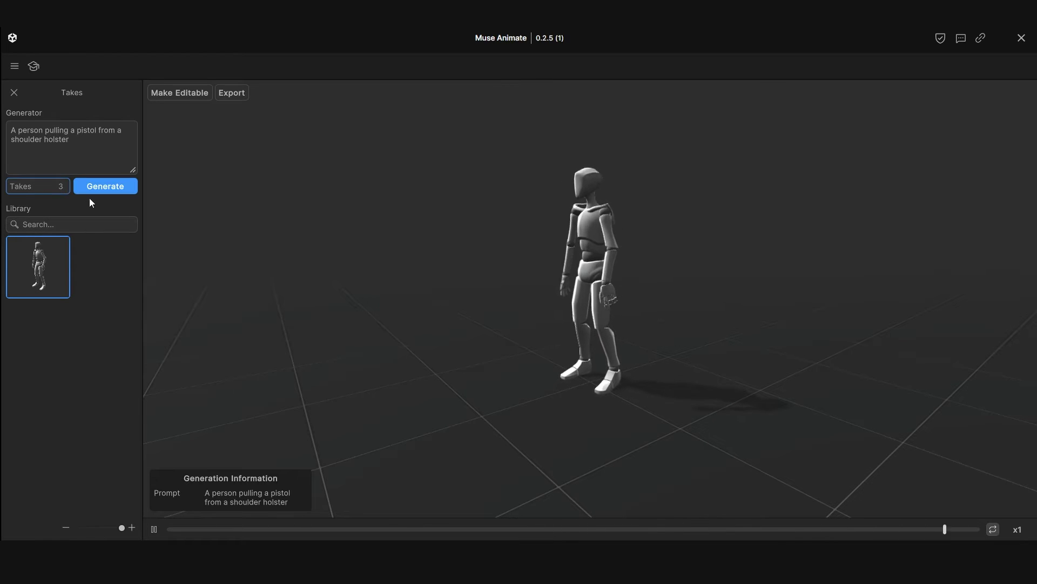
{"action": "left_click", "coordinate": [92, 187]}
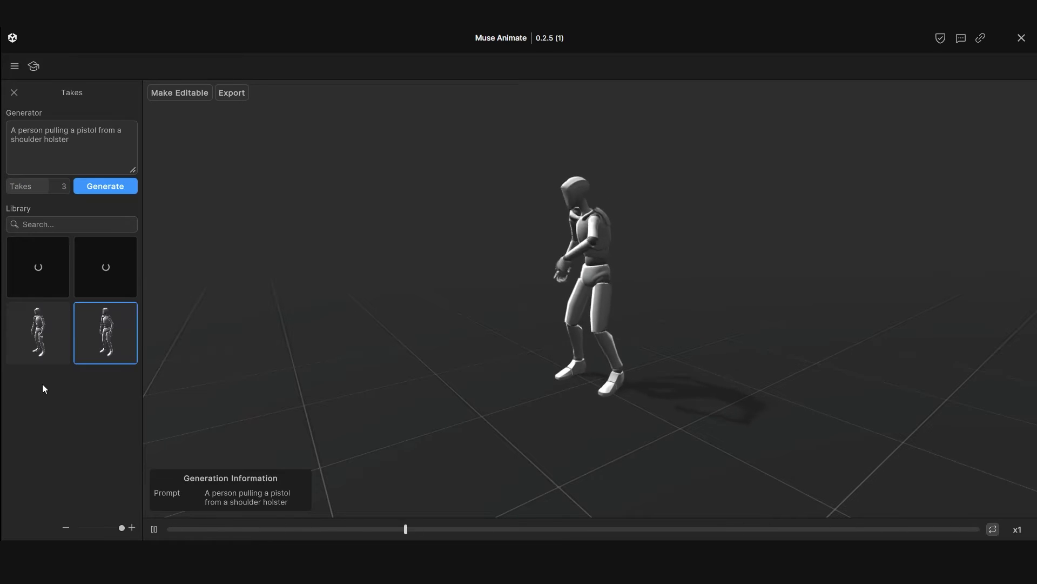
{"action": "left_click", "coordinate": [27, 265]}
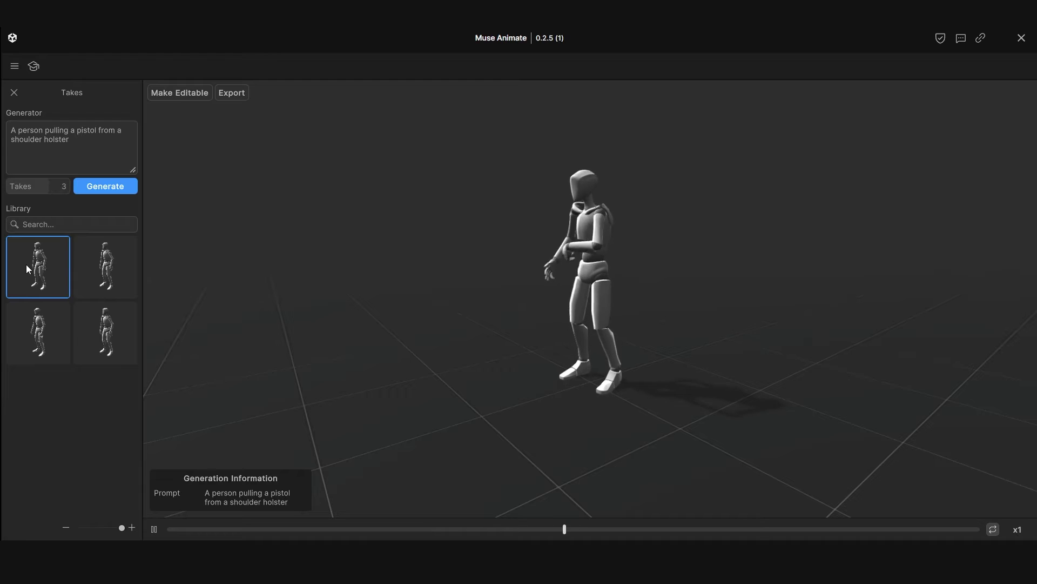
{"action": "left_click", "coordinate": [86, 141]}
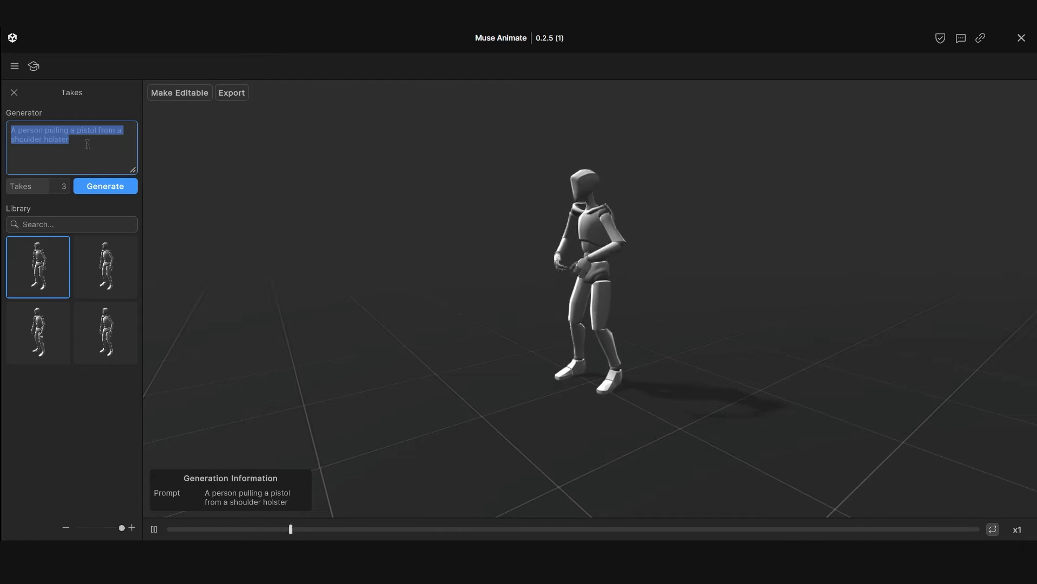
Generate takes from the extended prompt and compare three of them.
{"action": "left_click", "coordinate": [86, 141]}
{"action": "type", "text": "and pointing it"}
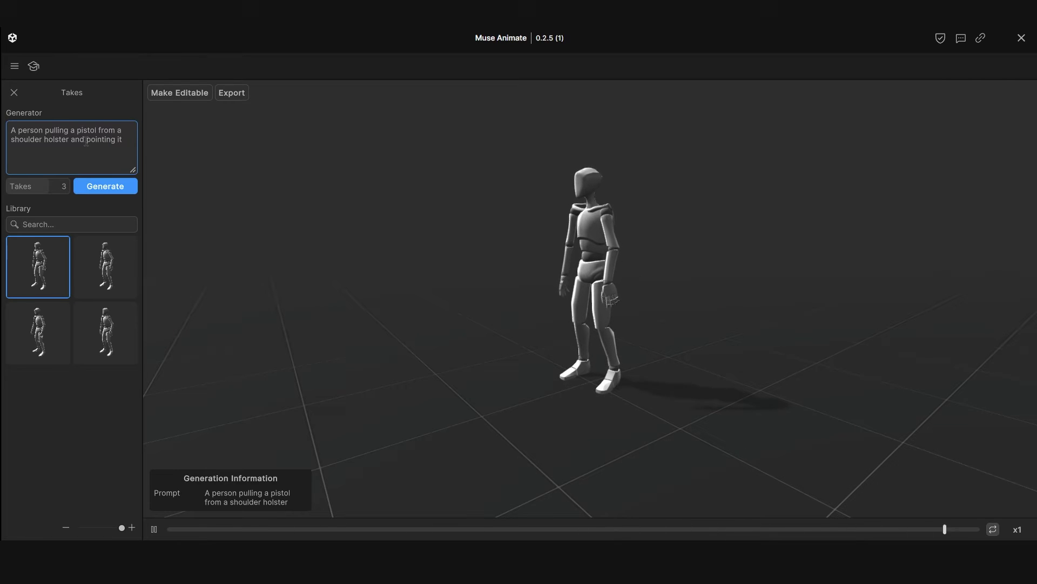
{"action": "left_click", "coordinate": [106, 186]}
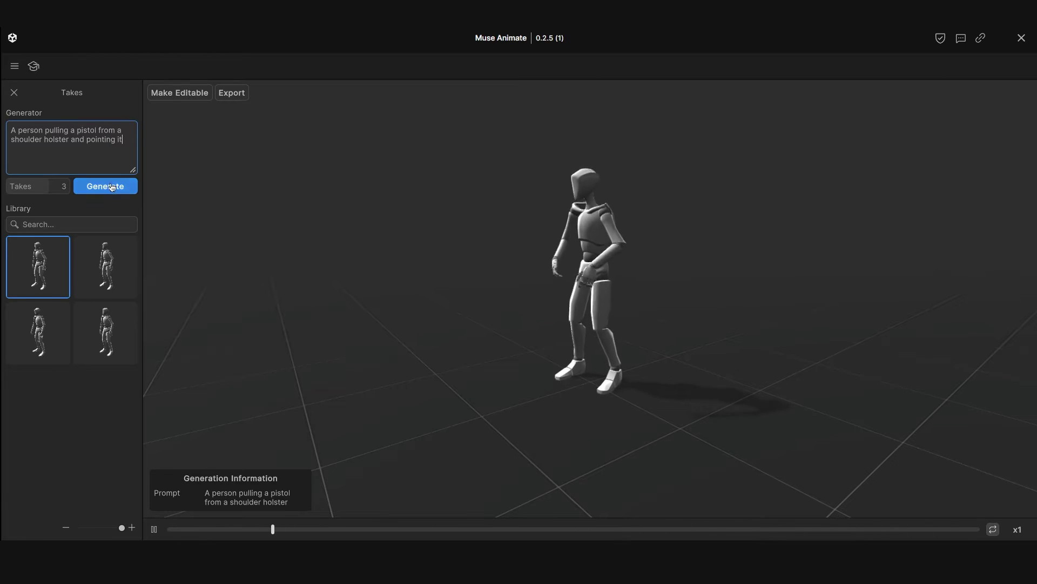
{"action": "left_click", "coordinate": [56, 338]}
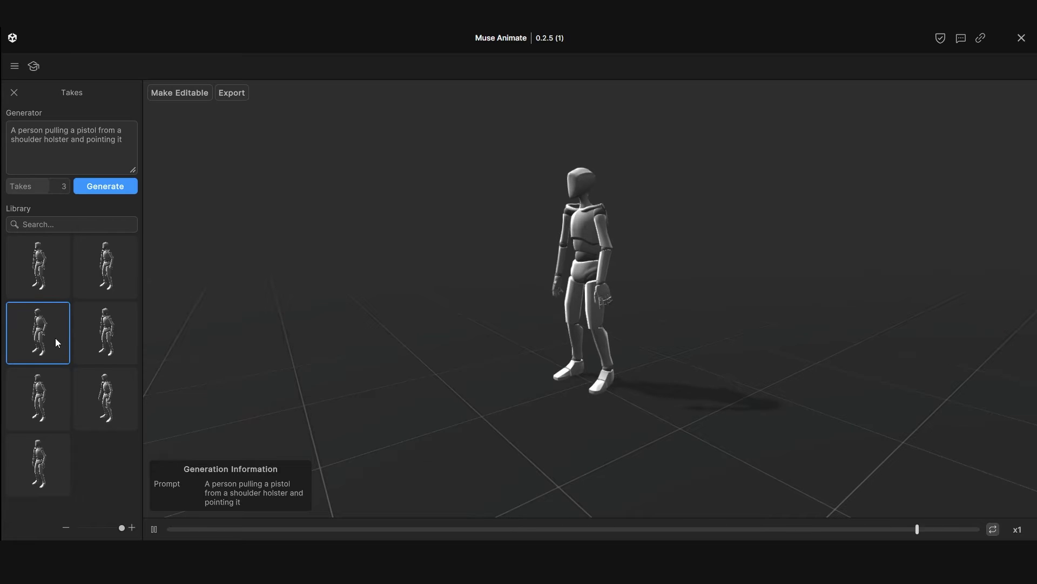
{"action": "left_click", "coordinate": [111, 269]}
{"action": "left_click", "coordinate": [37, 267]}
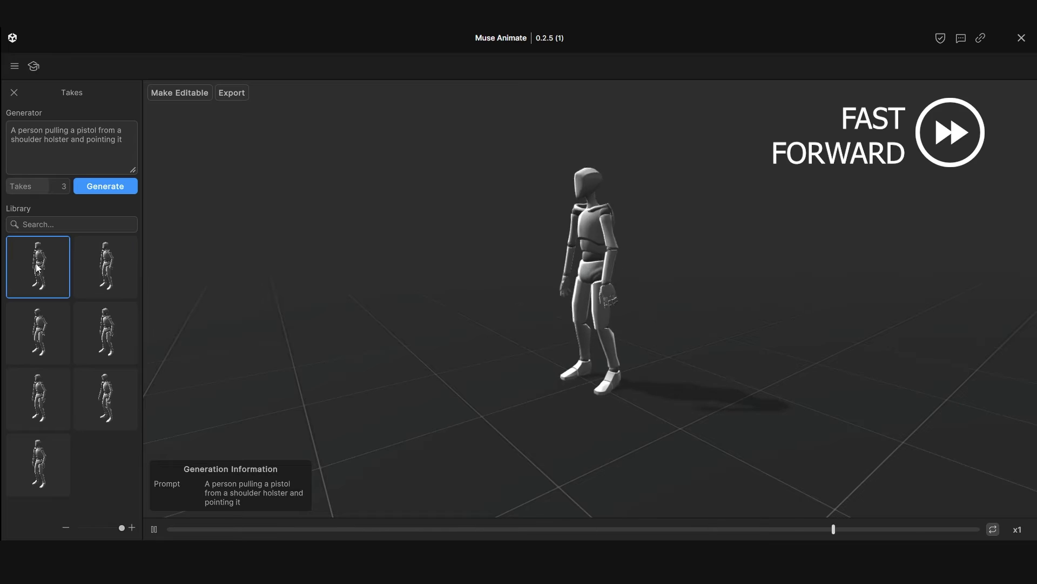
Append 'forward' to the prompt, regenerate, and preview the new takes.
{"action": "left_click_drag", "start_coordinate": [11, 130], "coordinate": [128, 143]}
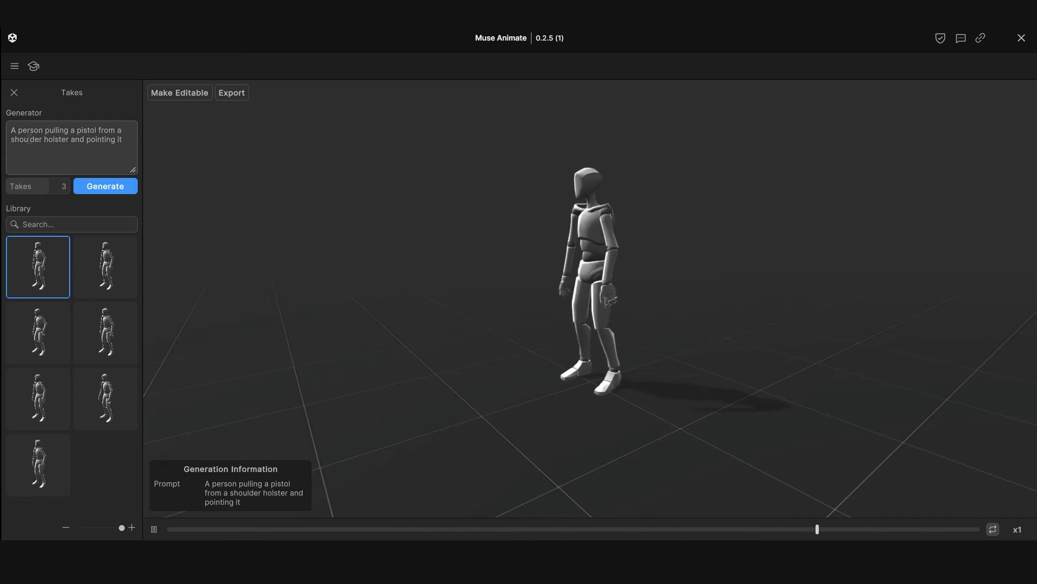
{"action": "left_click", "coordinate": [128, 143]}
{"action": "type", "text": "forward"}
{"action": "left_click", "coordinate": [100, 186]}
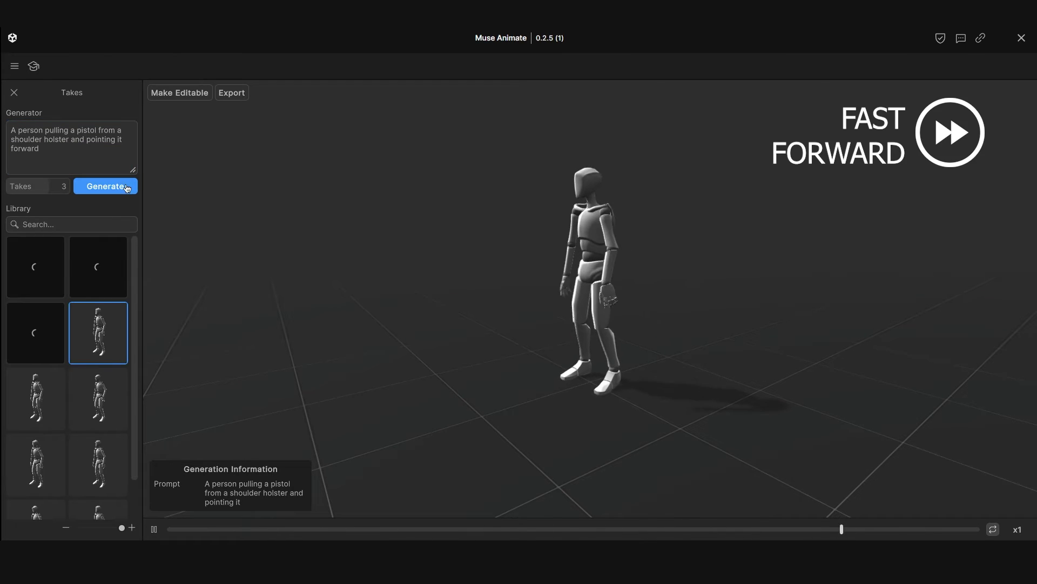
{"action": "left_click", "coordinate": [51, 322]}
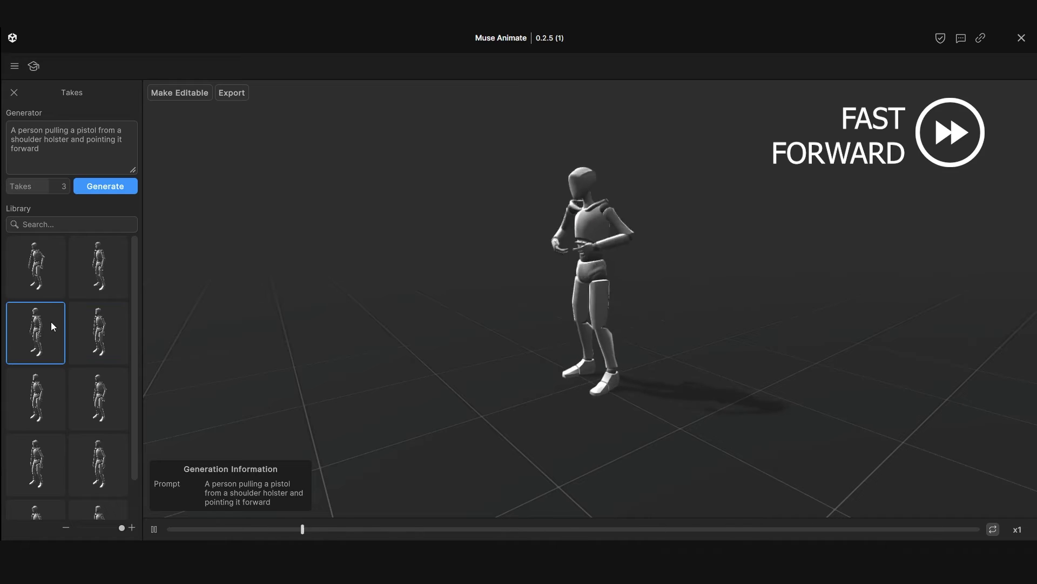
{"action": "left_click", "coordinate": [102, 264]}
{"action": "left_click", "coordinate": [52, 261]}
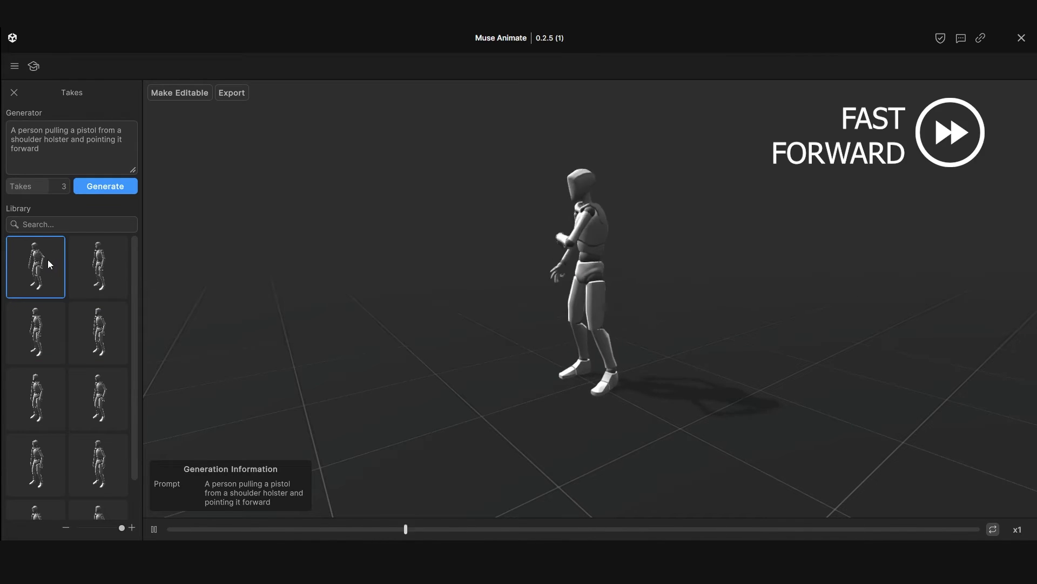
Reword the prompt to '…once the pistol is out pointing that pistol forward', regenerate, and preview takes.
{"action": "left_click", "coordinate": [86, 139]}
{"action": "type", "text": "once it is out "}
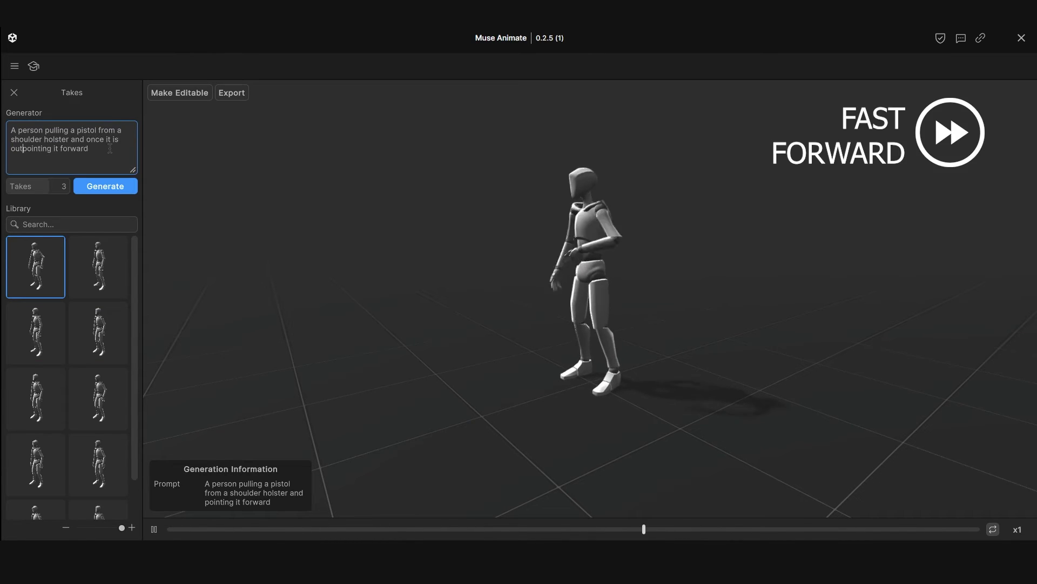
{"action": "type", "text": "the pistol is out"}
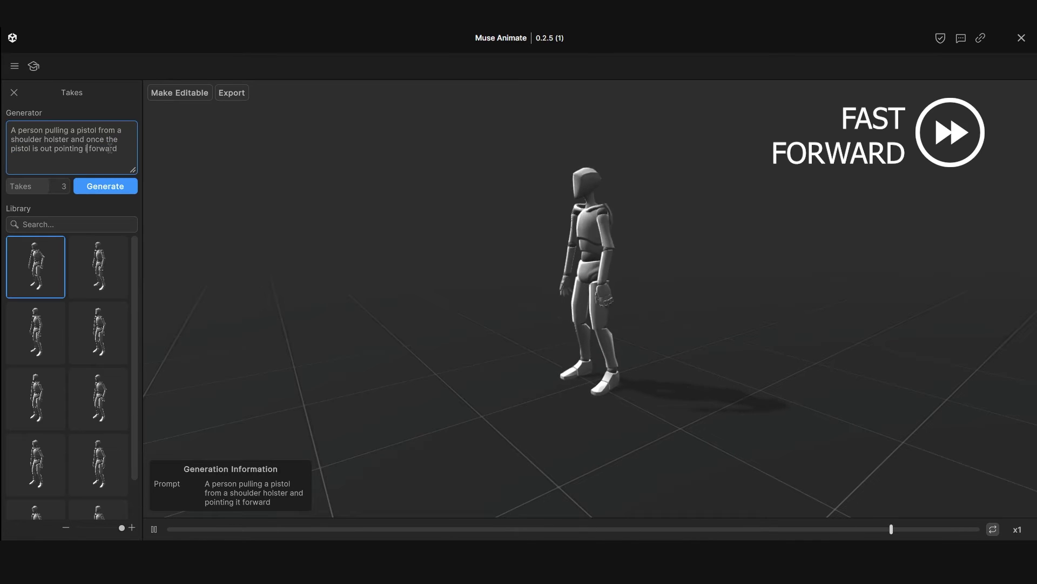
{"action": "double_click", "coordinate": [107, 149]}
{"action": "type", "text": "that pistol"}
{"action": "left_click", "coordinate": [105, 188]}
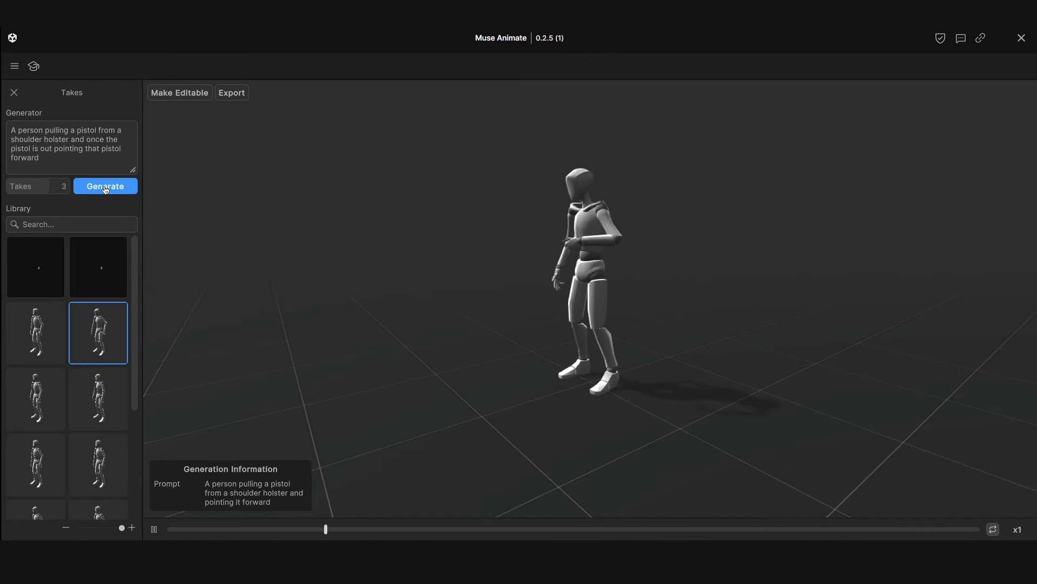
{"action": "left_click", "coordinate": [51, 332]}
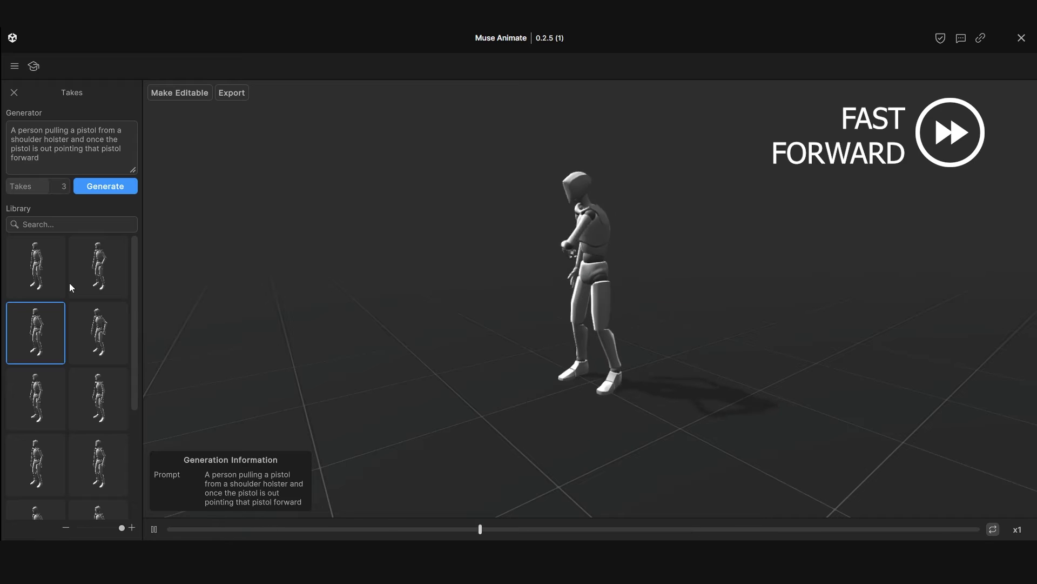
{"action": "left_click", "coordinate": [102, 262]}
{"action": "left_click", "coordinate": [52, 263]}
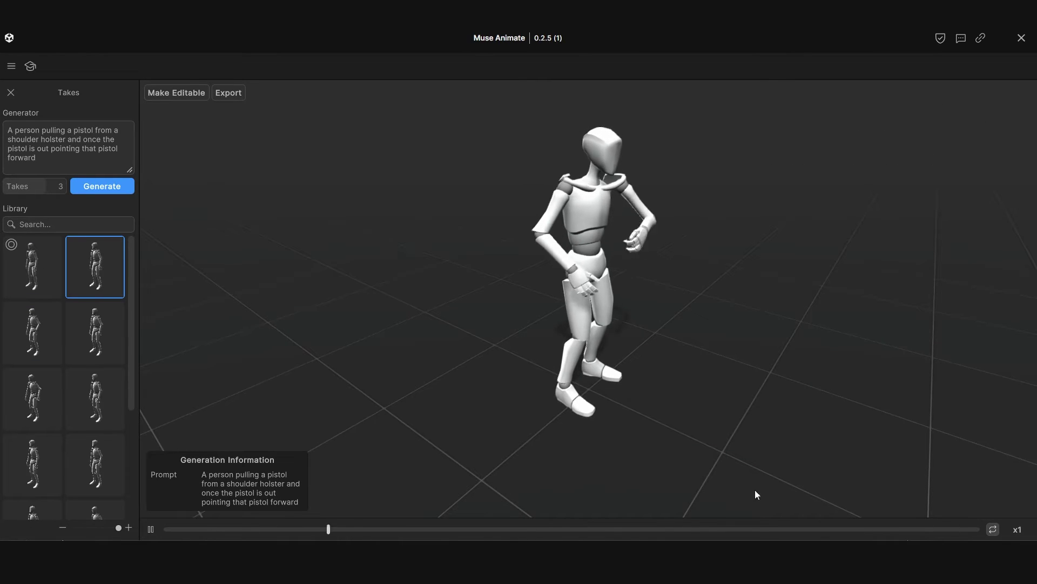
{"action": "left_click", "coordinate": [151, 529]}
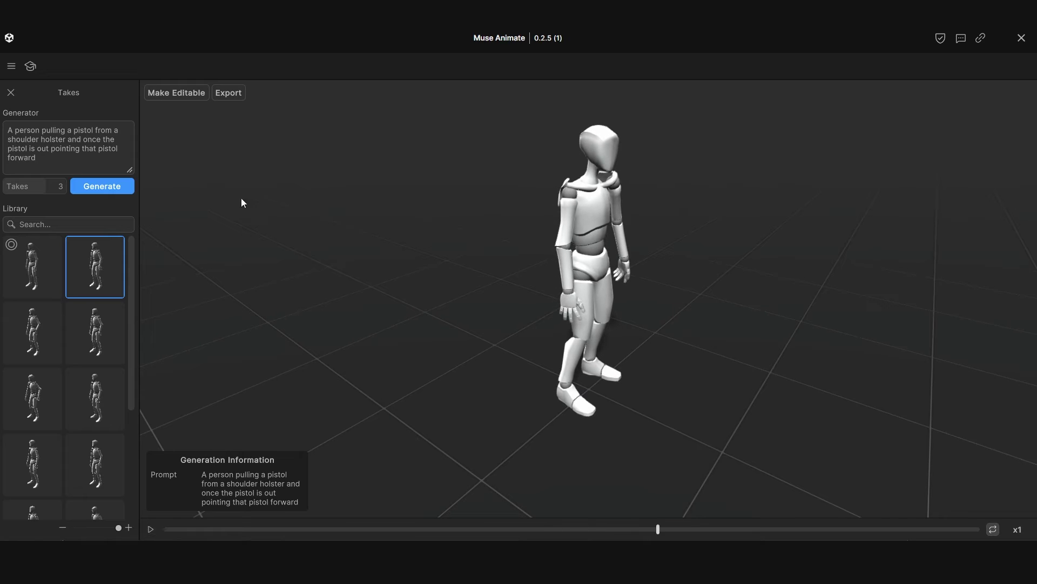
Convert the chosen pistol take into an editable take with keyframe poses.
{"action": "left_click", "coordinate": [186, 92]}
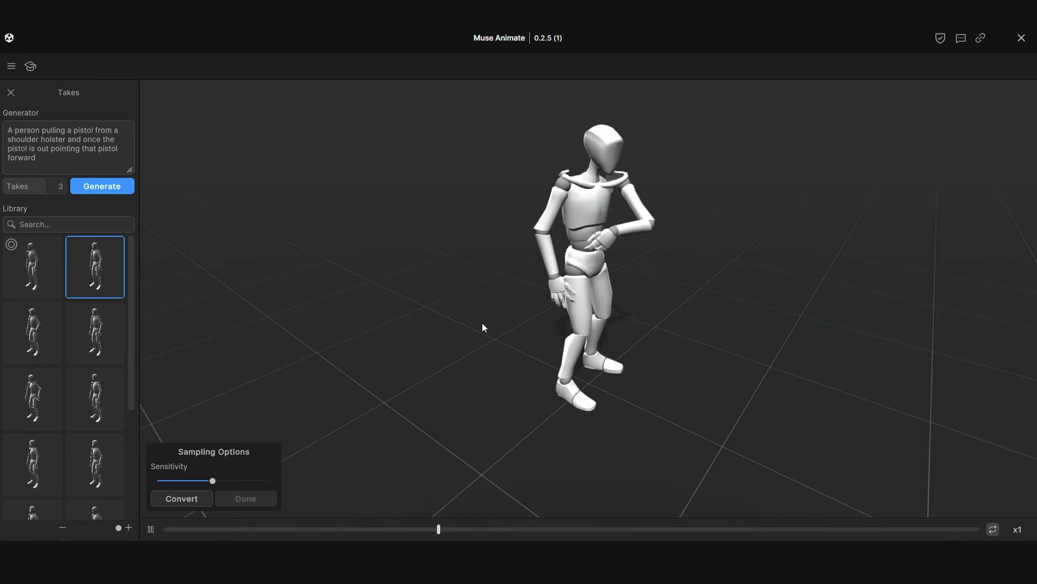
{"action": "left_click", "coordinate": [191, 498]}
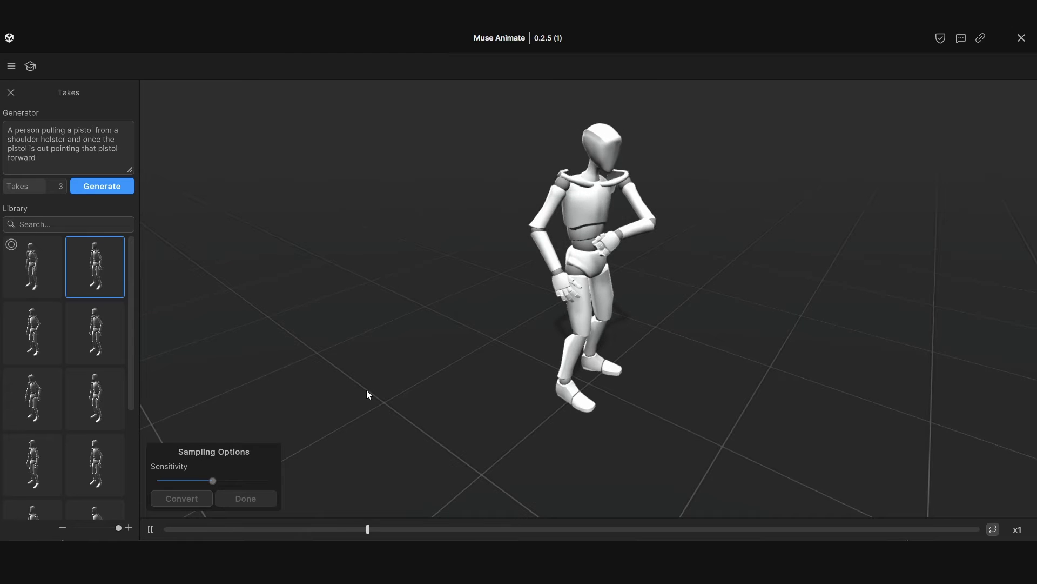
{"action": "left_click", "coordinate": [253, 439]}
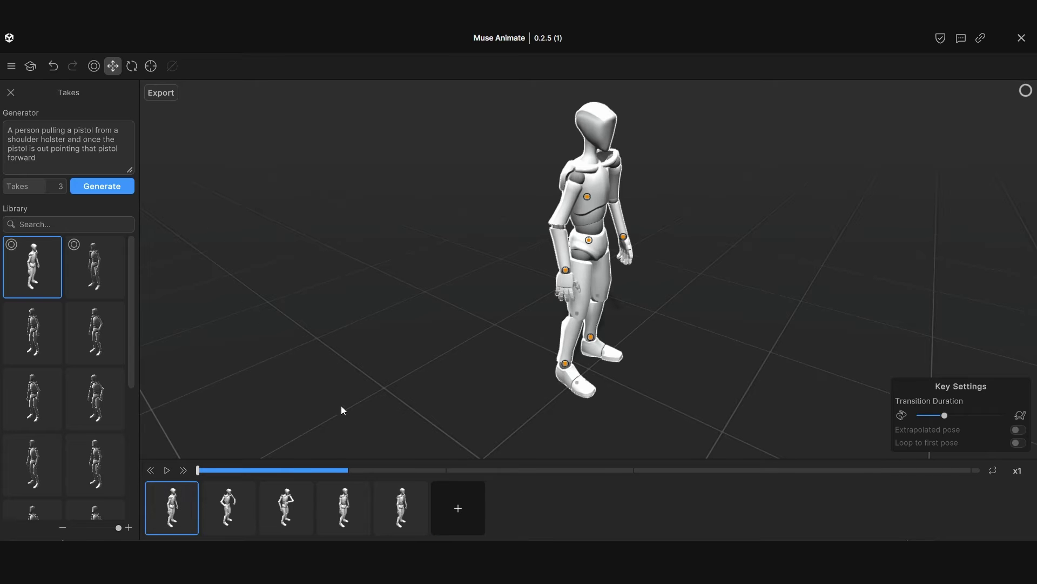
On the third key, move the hand effector sideways and down against the chest.
{"action": "left_click", "coordinate": [229, 505]}
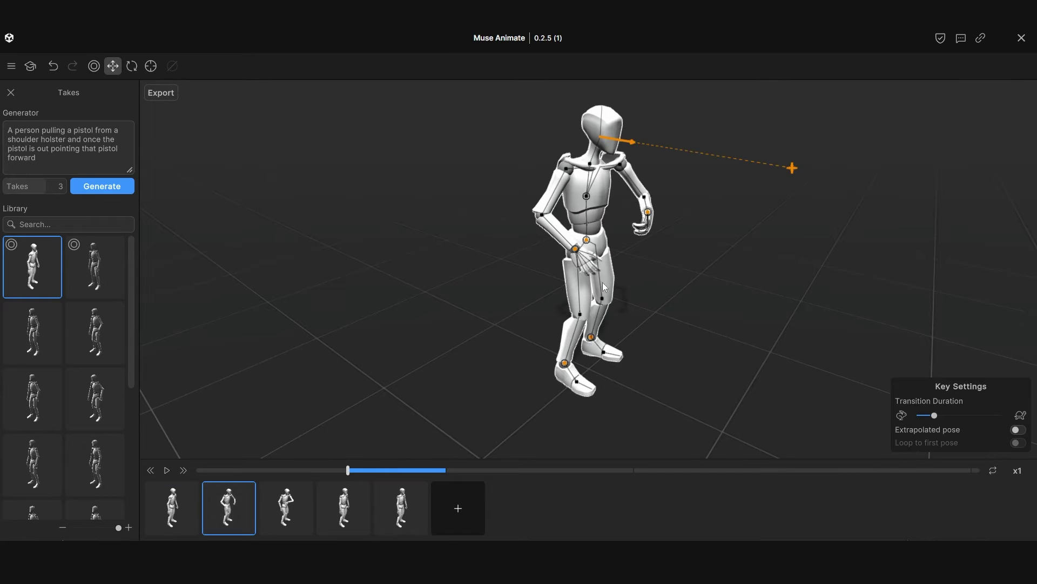
{"action": "left_click", "coordinate": [294, 510]}
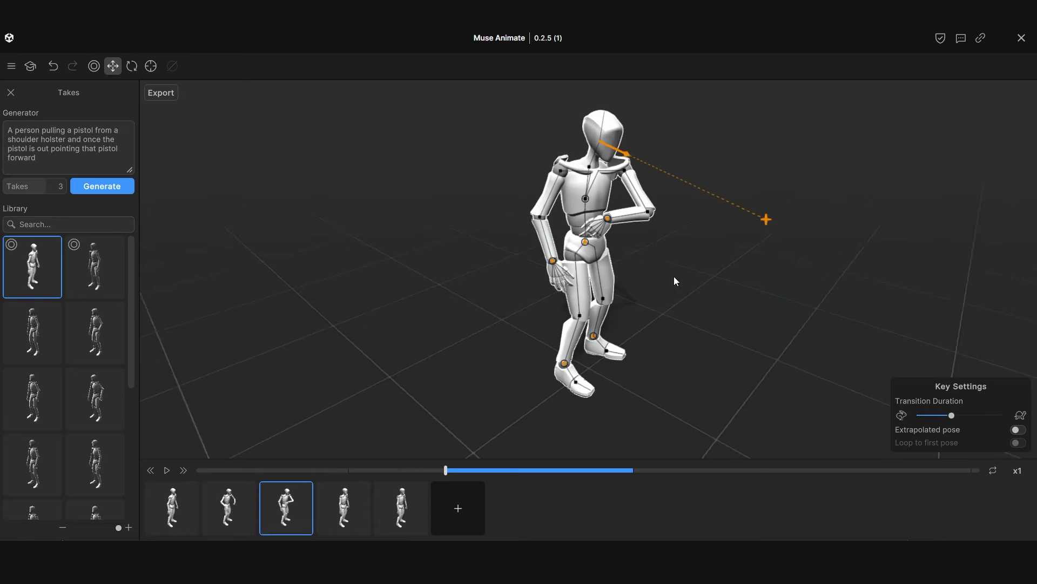
{"action": "left_click", "coordinate": [604, 213]}
{"action": "left_click_drag", "start_coordinate": [609, 275], "coordinate": [670, 319]}
{"action": "mouse_move", "coordinate": [609, 300]}
{"action": "left_mouse_down"}
{"action": "mouse_move", "coordinate": [572, 318]}
{"action": "mouse_move", "coordinate": [600, 291]}
{"action": "left_mouse_up"}
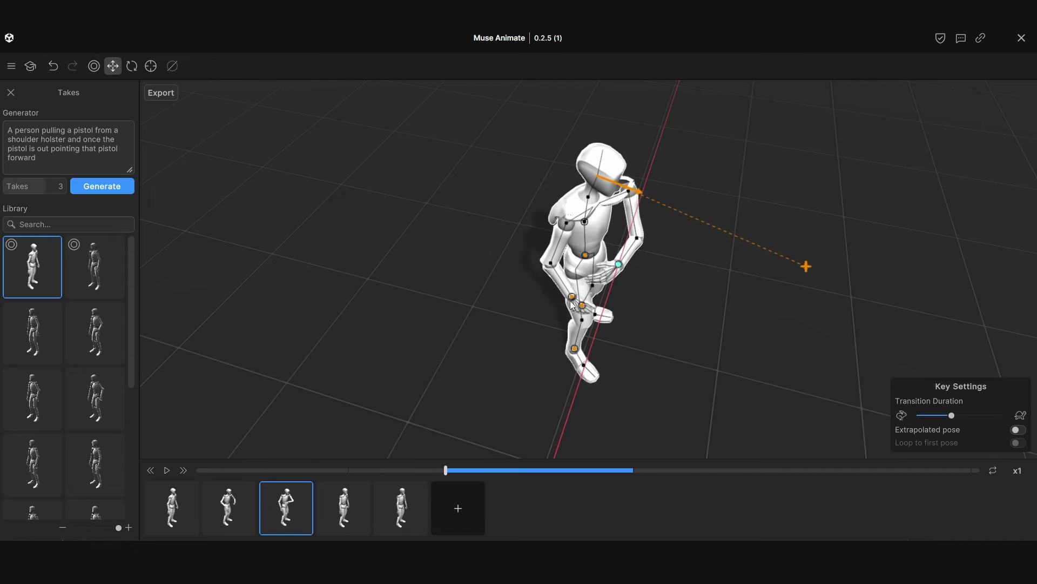
{"action": "left_click_drag", "start_coordinate": [627, 259], "coordinate": [630, 180]}
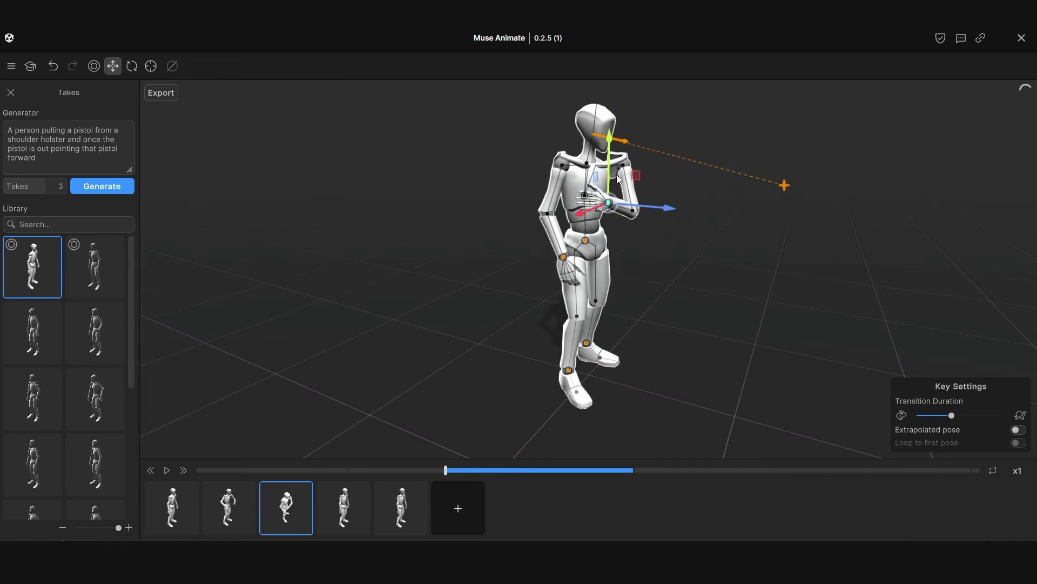
{"action": "mouse_move", "coordinate": [622, 237]}
{"action": "left_mouse_down"}
{"action": "mouse_move", "coordinate": [639, 288]}
{"action": "mouse_move", "coordinate": [682, 328]}
{"action": "left_mouse_up"}
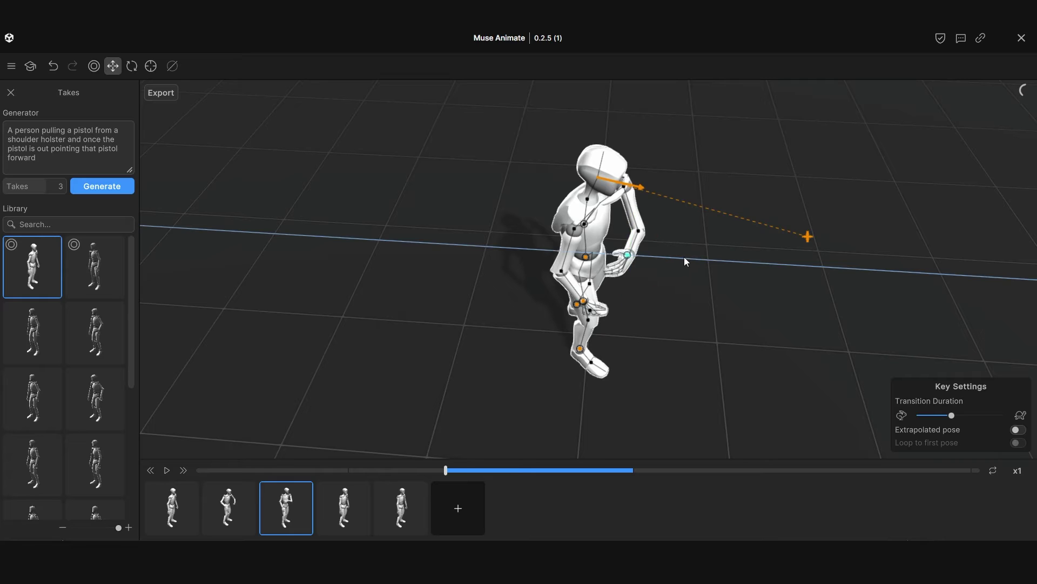
{"action": "mouse_move", "coordinate": [681, 277]}
{"action": "left_mouse_down"}
{"action": "mouse_move", "coordinate": [552, 279]}
{"action": "mouse_move", "coordinate": [521, 238]}
{"action": "mouse_move", "coordinate": [554, 168]}
{"action": "left_mouse_up"}
{"action": "left_click_drag", "start_coordinate": [576, 129], "coordinate": [575, 147]}
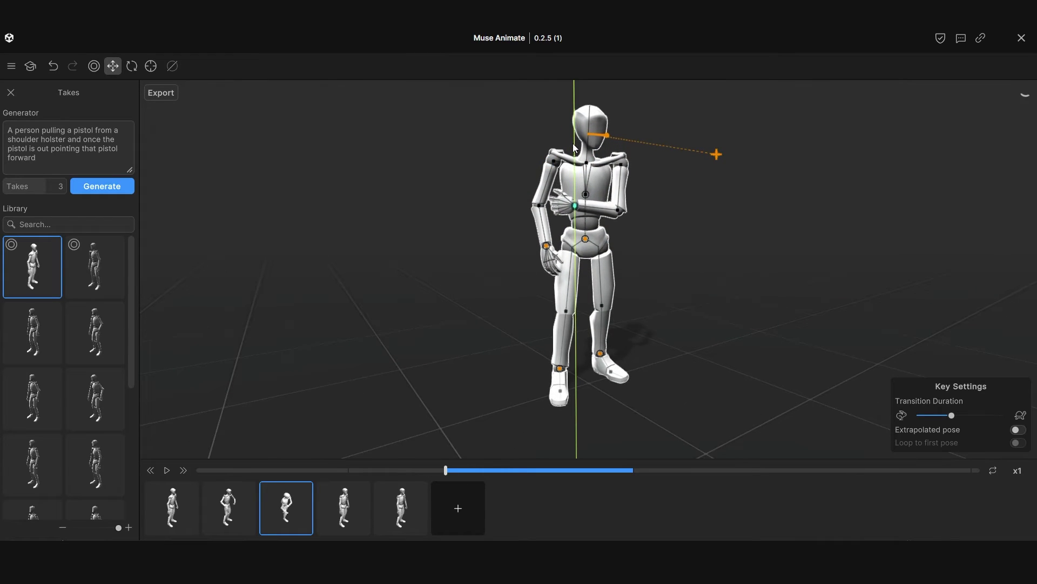
{"action": "left_click_drag", "start_coordinate": [600, 254], "coordinate": [620, 341]}
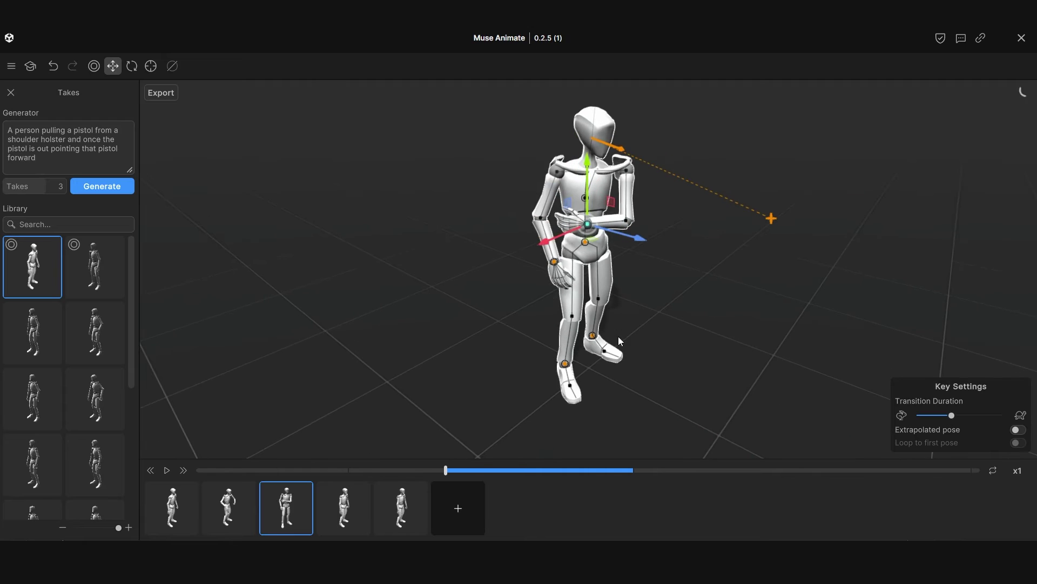
Move the other wrist out to the character's side, then review the fourth key.
{"action": "left_click", "coordinate": [556, 262]}
{"action": "mouse_move", "coordinate": [559, 268]}
{"action": "left_mouse_down"}
{"action": "mouse_move", "coordinate": [519, 284]}
{"action": "mouse_move", "coordinate": [491, 253]}
{"action": "mouse_move", "coordinate": [462, 254]}
{"action": "left_mouse_up"}
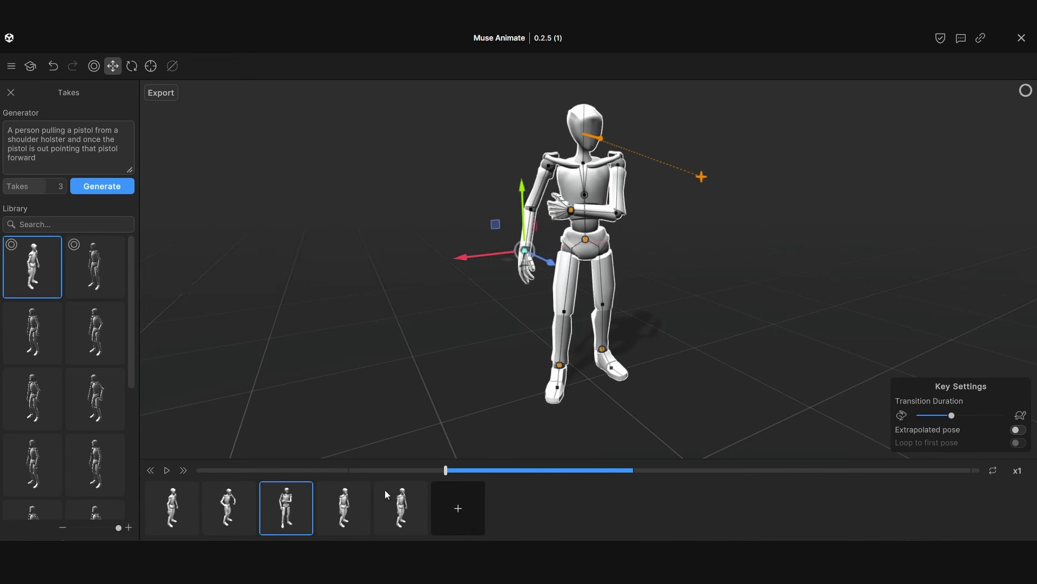
{"action": "left_click", "coordinate": [353, 513]}
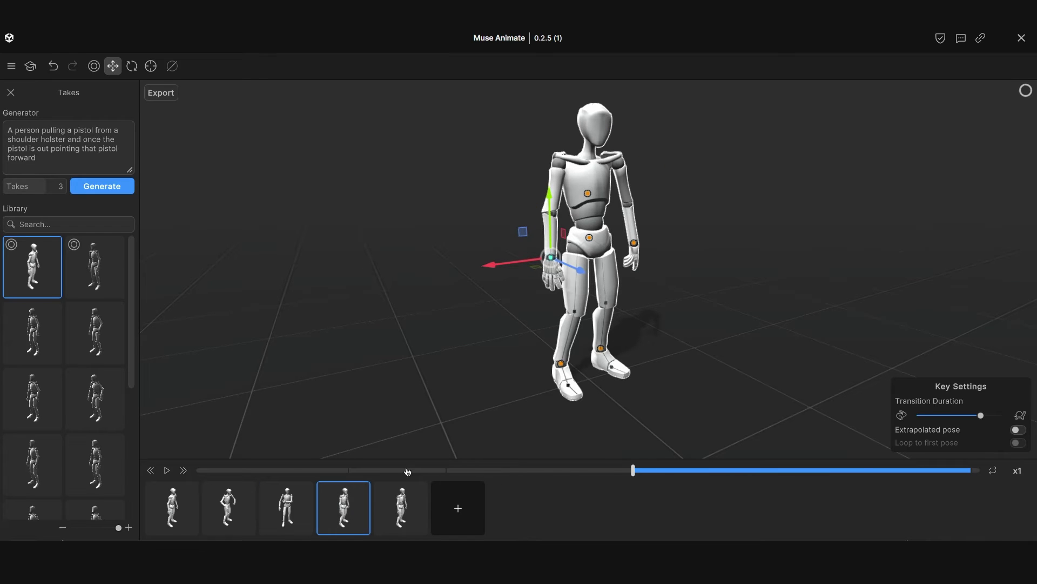
{"action": "left_click_drag", "start_coordinate": [407, 472], "coordinate": [576, 472]}
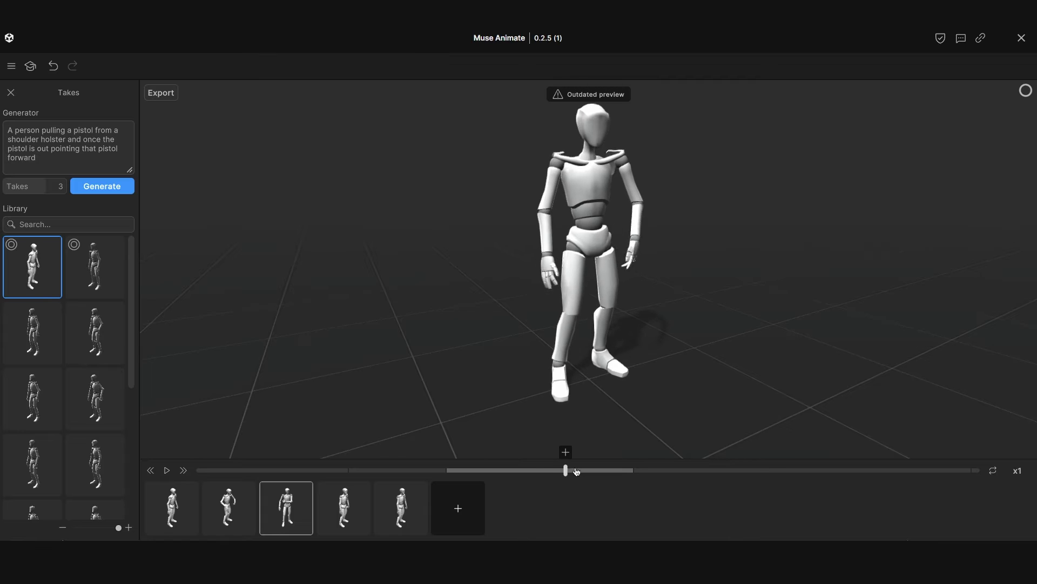
Insert a new key mid-draw and raise the hand for that pose.
{"action": "left_click_drag", "start_coordinate": [576, 472], "coordinate": [535, 475]}
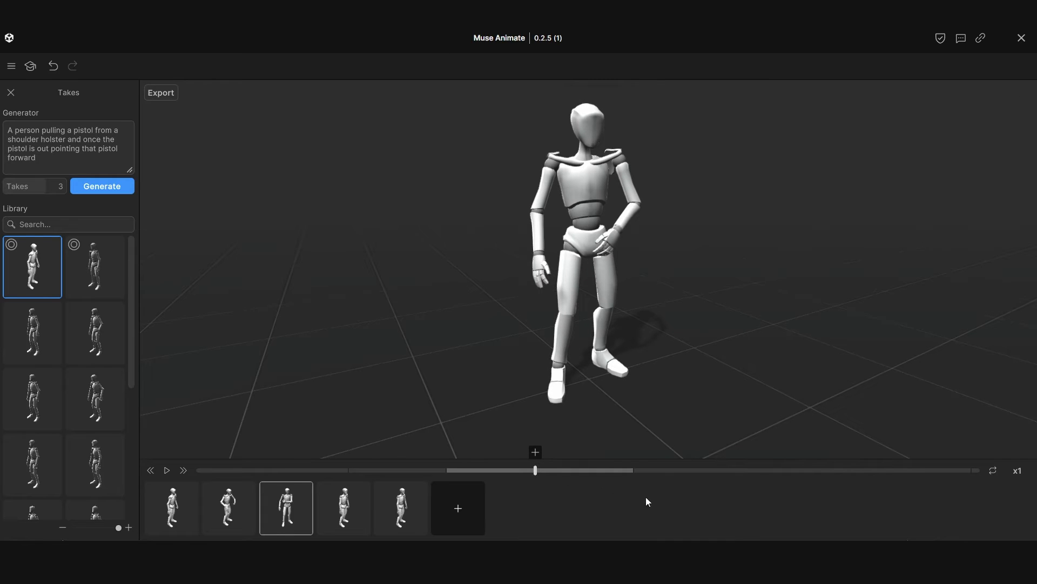
{"action": "left_click", "coordinate": [535, 451]}
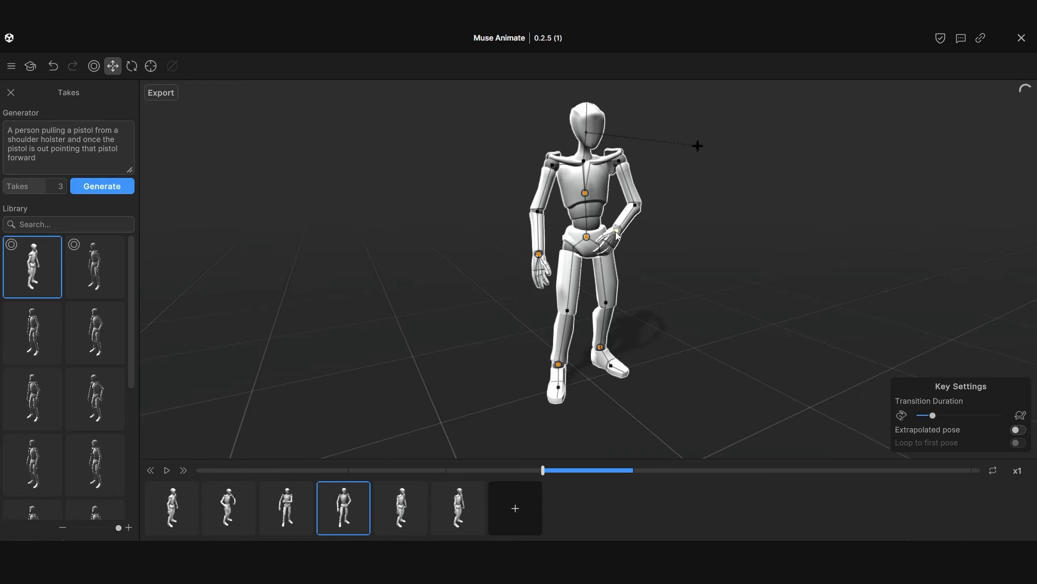
{"action": "right_click_drag", "start_coordinate": [603, 283], "coordinate": [708, 302]}
{"action": "left_click_drag", "start_coordinate": [644, 170], "coordinate": [657, 147]}
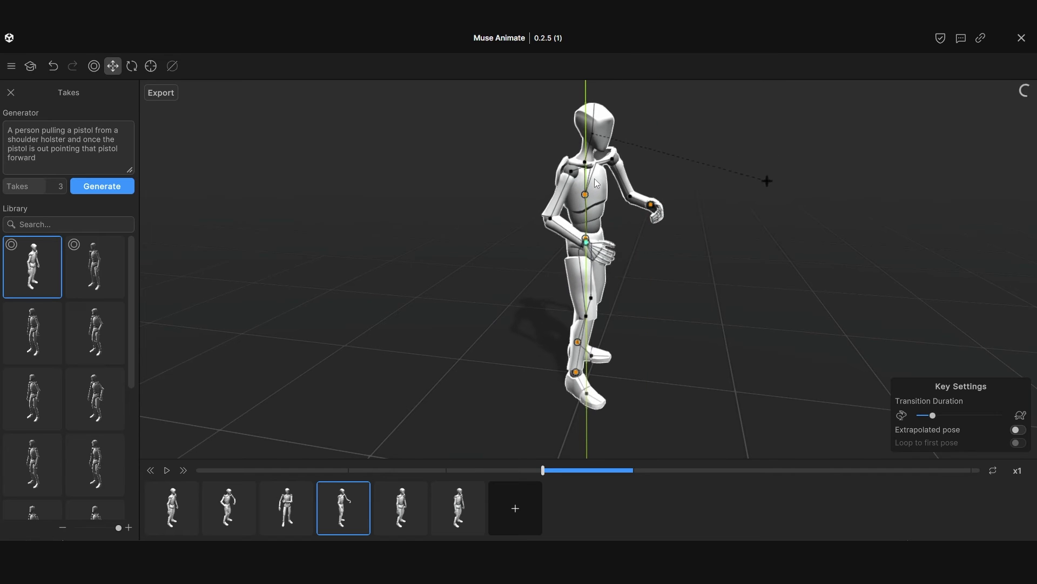
{"action": "left_click", "coordinate": [617, 267]}
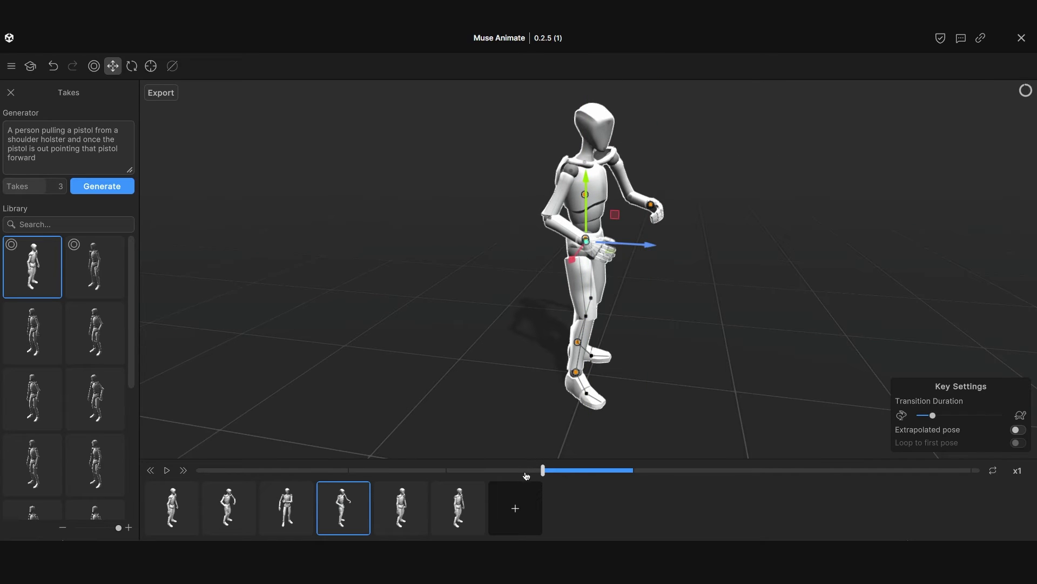
{"action": "mouse_move", "coordinate": [543, 475]}
{"action": "left_mouse_down"}
{"action": "mouse_move", "coordinate": [518, 462]}
{"action": "mouse_move", "coordinate": [597, 470]}
{"action": "mouse_move", "coordinate": [521, 470]}
{"action": "mouse_move", "coordinate": [549, 470]}
{"action": "left_mouse_up"}
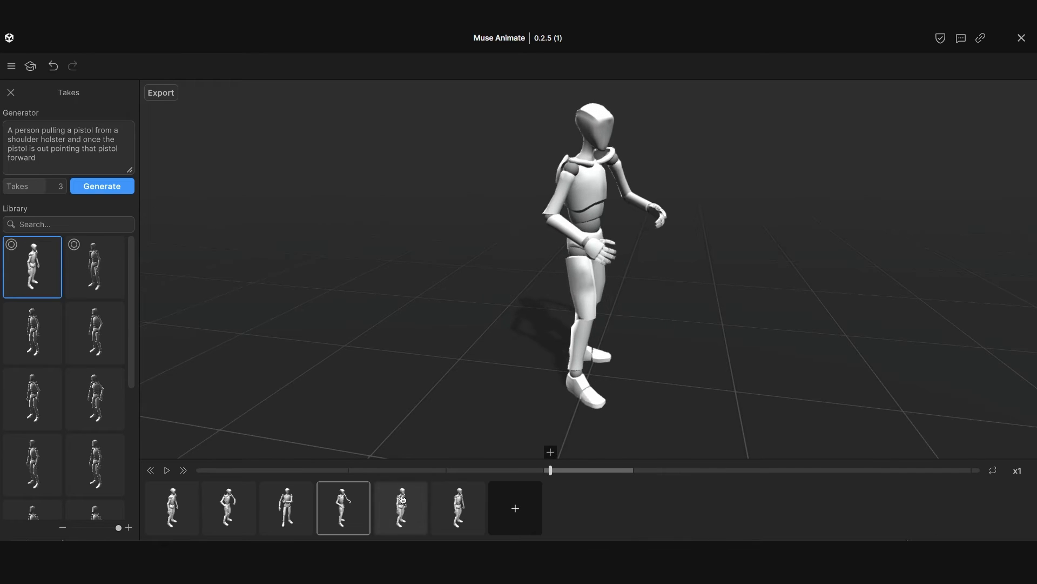
Delete the two extra keys, leaving four, and play back the edited animation.
{"action": "right_click", "coordinate": [406, 505]}
{"action": "left_click", "coordinate": [391, 467]}
{"action": "right_click", "coordinate": [401, 506]}
{"action": "left_click", "coordinate": [413, 466]}
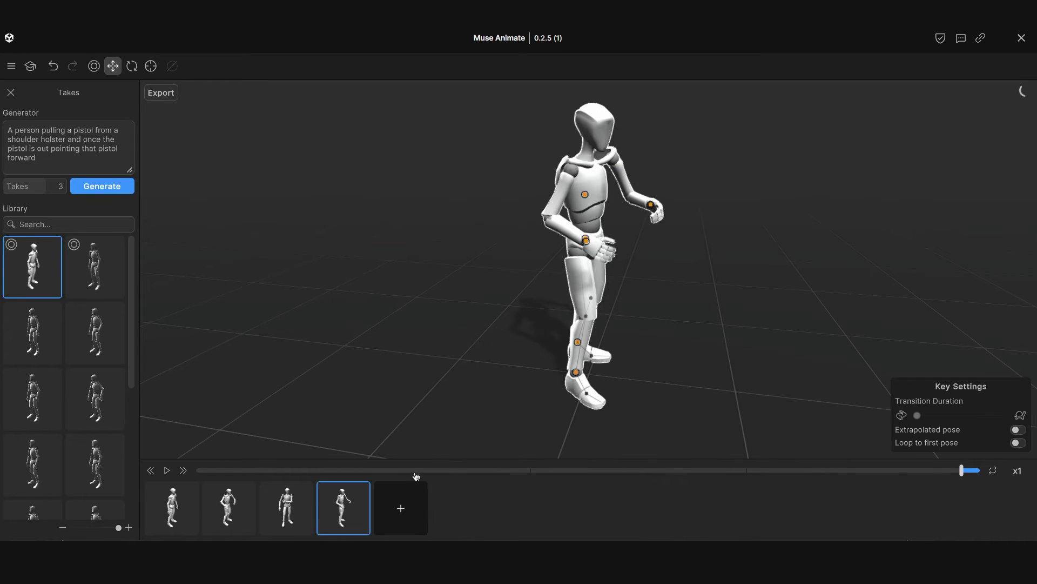
{"action": "left_click", "coordinate": [971, 473]}
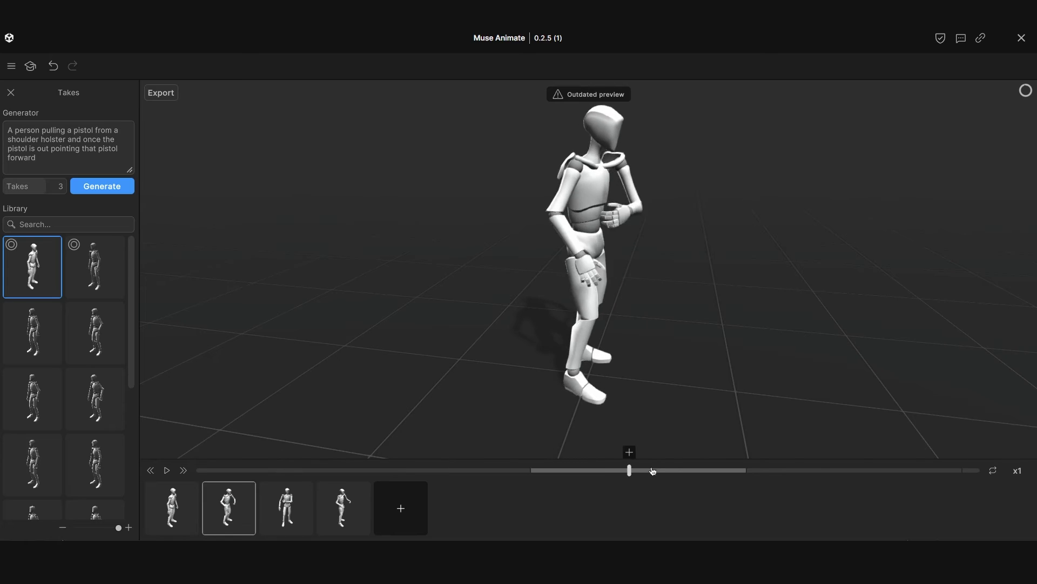
{"action": "mouse_move", "coordinate": [960, 466]}
{"action": "left_mouse_down"}
{"action": "mouse_move", "coordinate": [845, 471]}
{"action": "mouse_move", "coordinate": [960, 465]}
{"action": "left_mouse_up"}
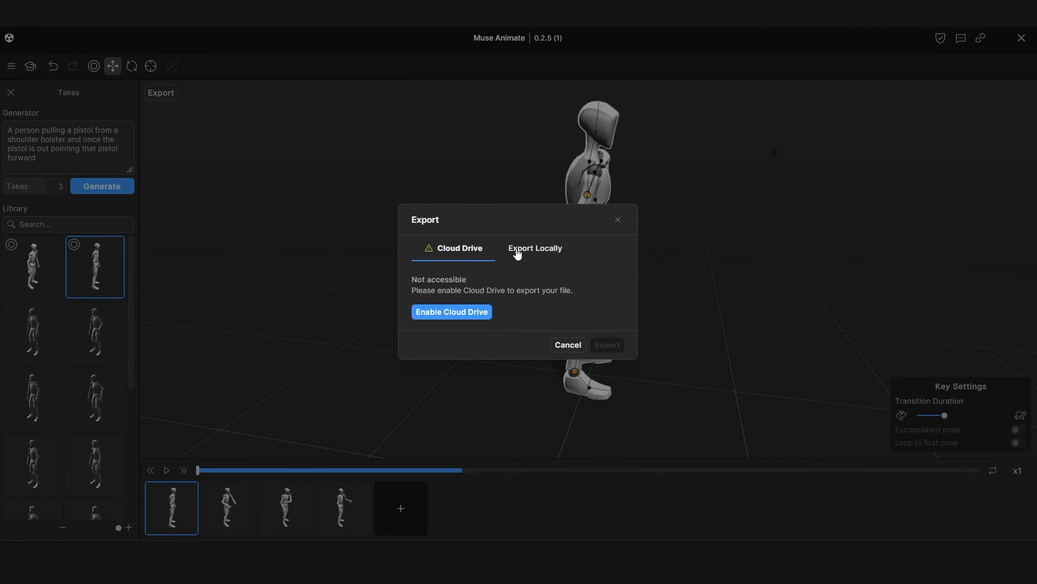
Choose to export the edited take locally instead of to the cloud.
{"action": "left_click", "coordinate": [517, 252]}
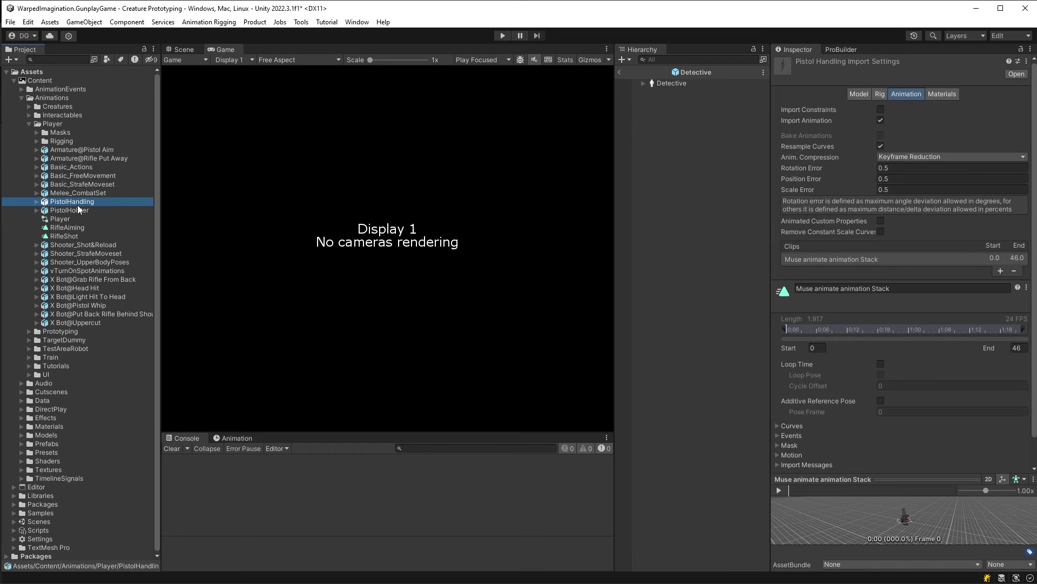
Set the PistolHandling import's Rig Animation Type to Humanoid.
{"action": "left_click", "coordinate": [877, 93]}
{"action": "left_click", "coordinate": [902, 108]}
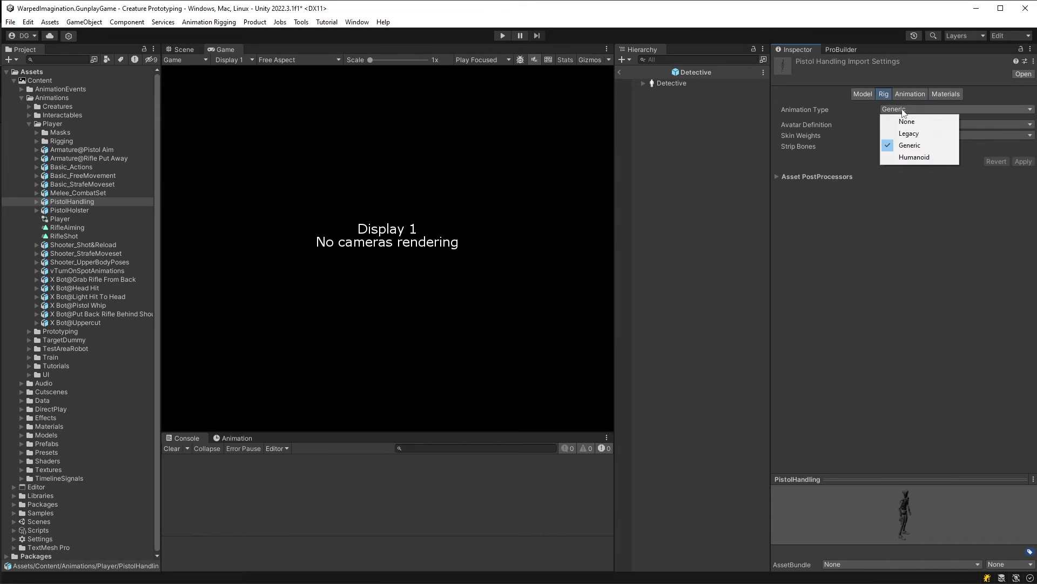
{"action": "left_click", "coordinate": [916, 159]}
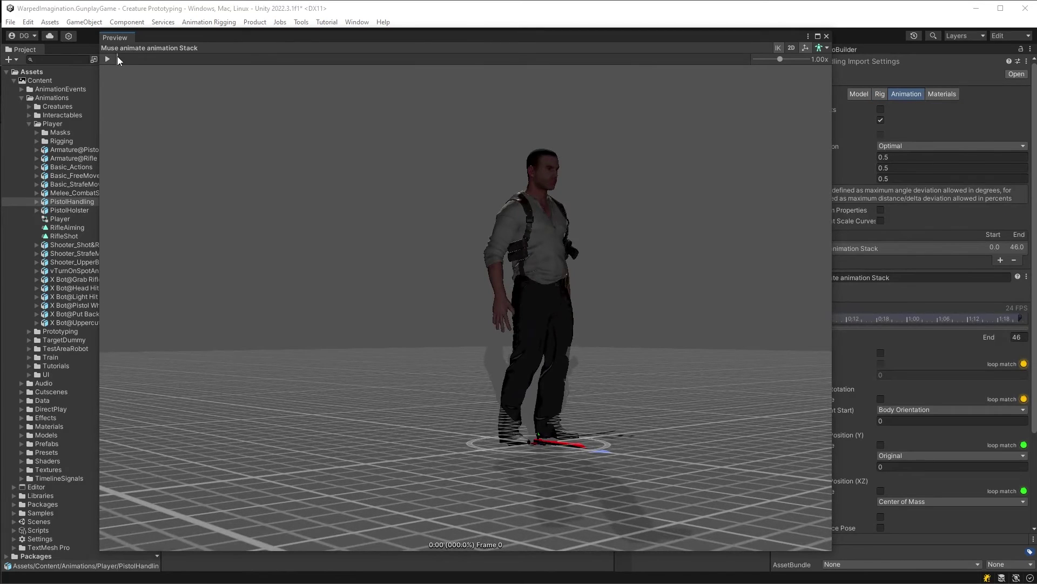
Scrub the pistol-draw clip in the Preview, then tick Mirror on the clip.
{"action": "mouse_move", "coordinate": [125, 60]}
{"action": "left_mouse_down"}
{"action": "mouse_move", "coordinate": [724, 60]}
{"action": "mouse_move", "coordinate": [281, 66]}
{"action": "mouse_move", "coordinate": [173, 87]}
{"action": "mouse_move", "coordinate": [325, 71]}
{"action": "mouse_move", "coordinate": [468, 83]}
{"action": "mouse_move", "coordinate": [790, 73]}
{"action": "left_mouse_up"}
{"action": "left_click_drag", "start_coordinate": [560, 38], "coordinate": [492, 36]}
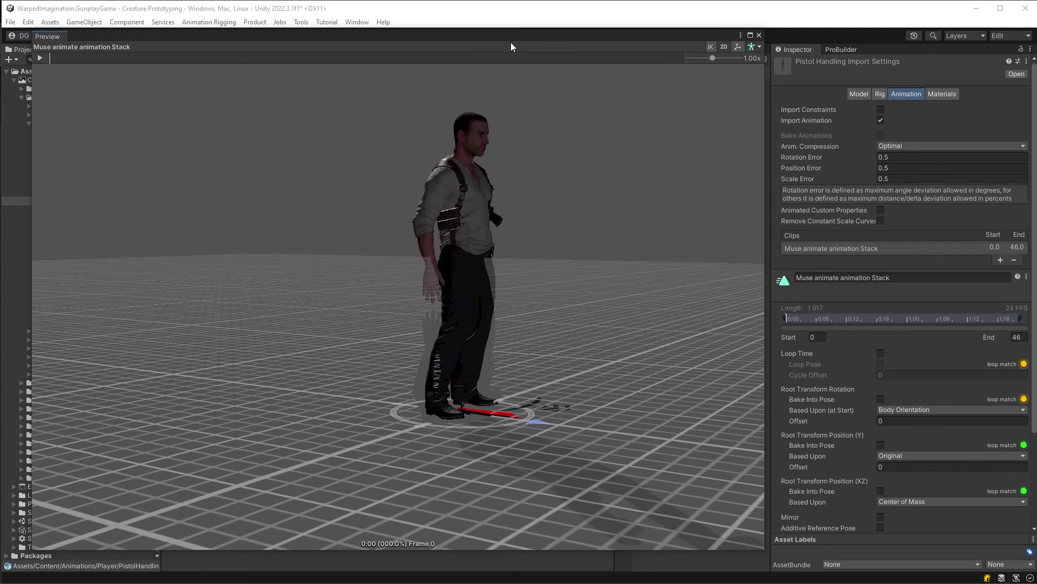
{"action": "scroll", "coordinate": [852, 371], "scroll_direction": "down", "scroll_amount": 3}
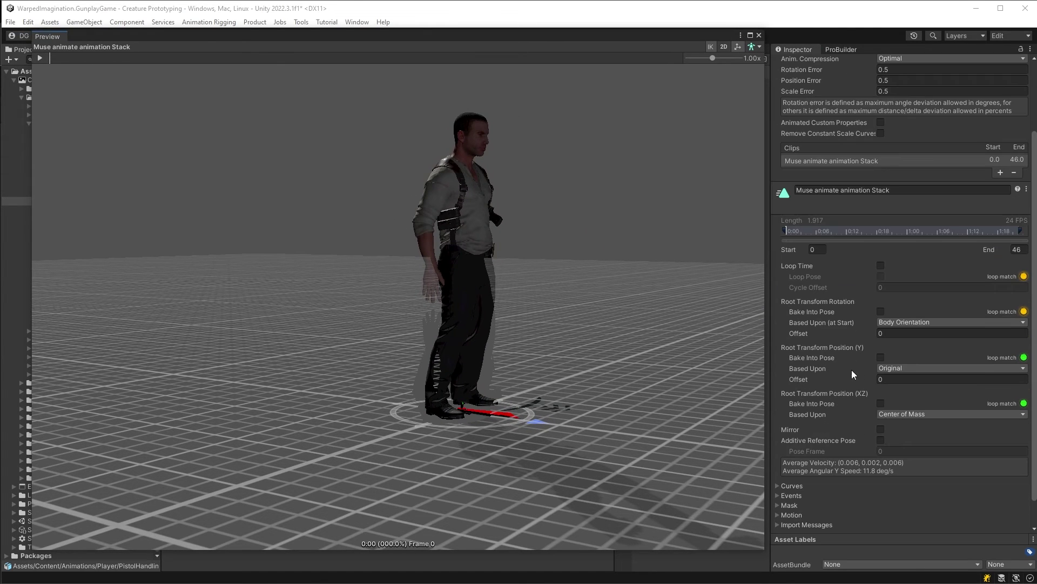
{"action": "left_click", "coordinate": [880, 430]}
Scrub the mirrored draw frame by frame with the detective framed in the Preview.
{"action": "left_click_drag", "start_coordinate": [68, 58], "coordinate": [394, 58]}
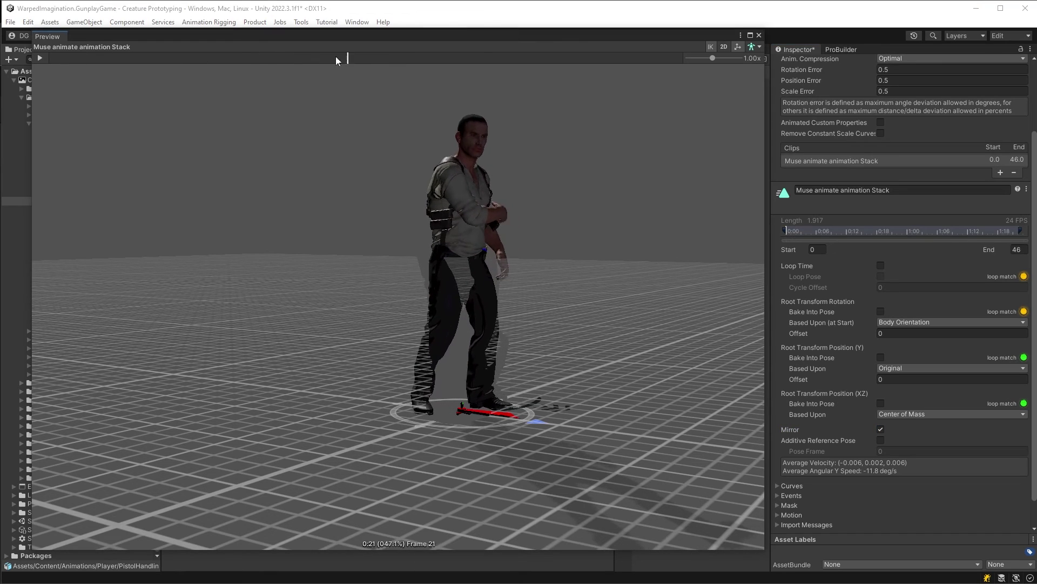
{"action": "left_click_drag", "start_coordinate": [395, 58], "coordinate": [389, 58]}
{"action": "middle_click_drag", "start_coordinate": [607, 285], "coordinate": [497, 347]}
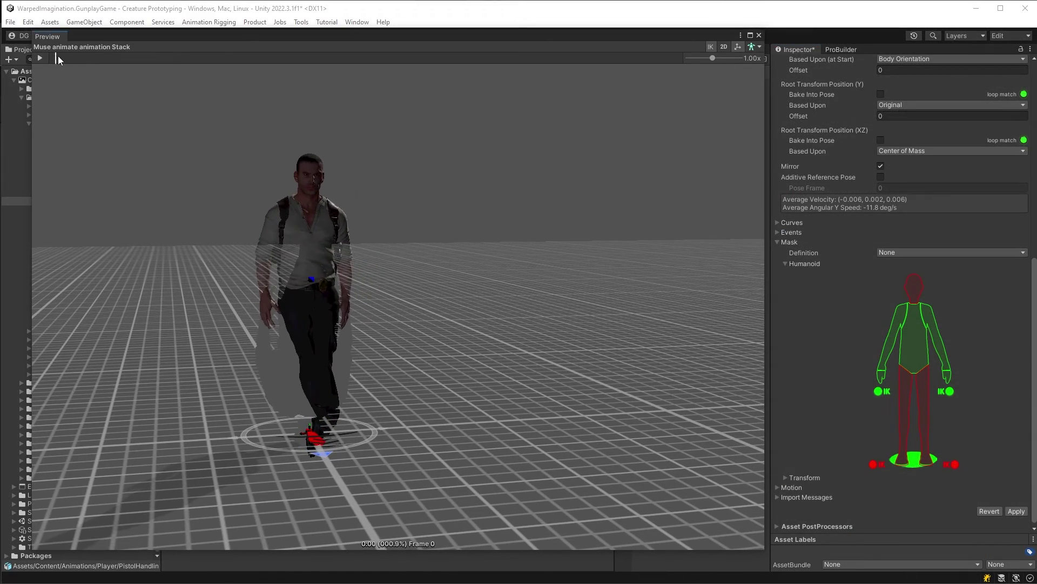
{"action": "left_click_drag", "start_coordinate": [57, 56], "coordinate": [195, 54]}
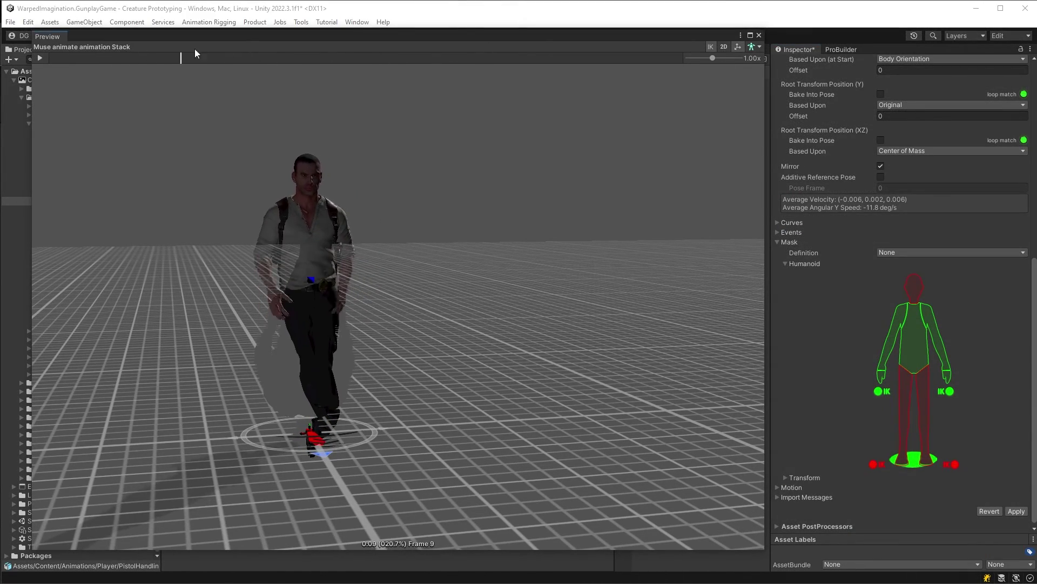
{"action": "mouse_move", "coordinate": [196, 52]}
{"action": "left_mouse_down"}
{"action": "mouse_move", "coordinate": [119, 64]}
{"action": "mouse_move", "coordinate": [264, 60]}
{"action": "mouse_move", "coordinate": [163, 60]}
{"action": "left_mouse_up"}
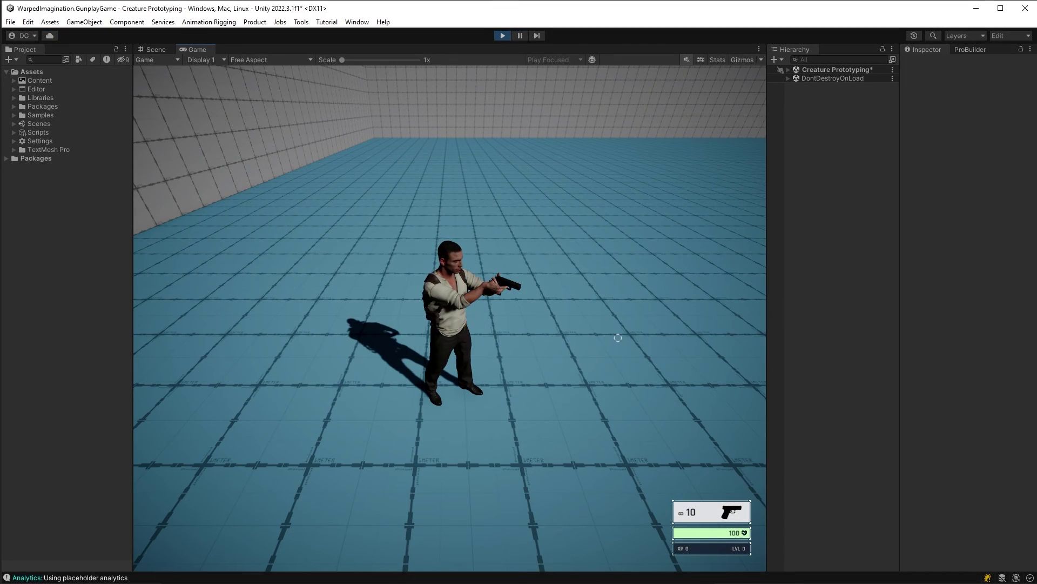
Right-click the Game view repeatedly so the detective draws, aims and lowers the pistol.
{"action": "right_click", "coordinate": [618, 338]}
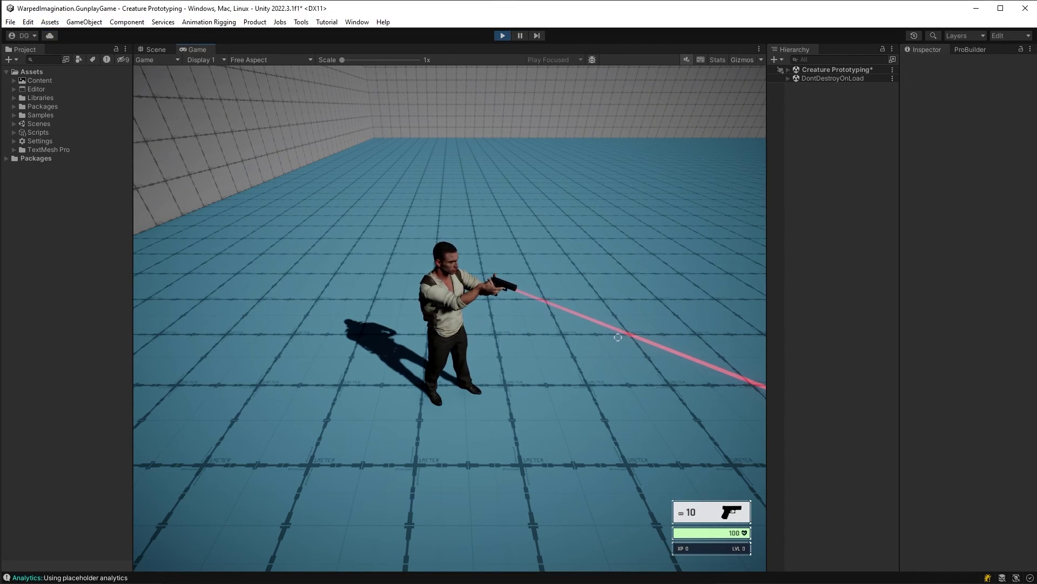
{"action": "right_click", "coordinate": [618, 337]}
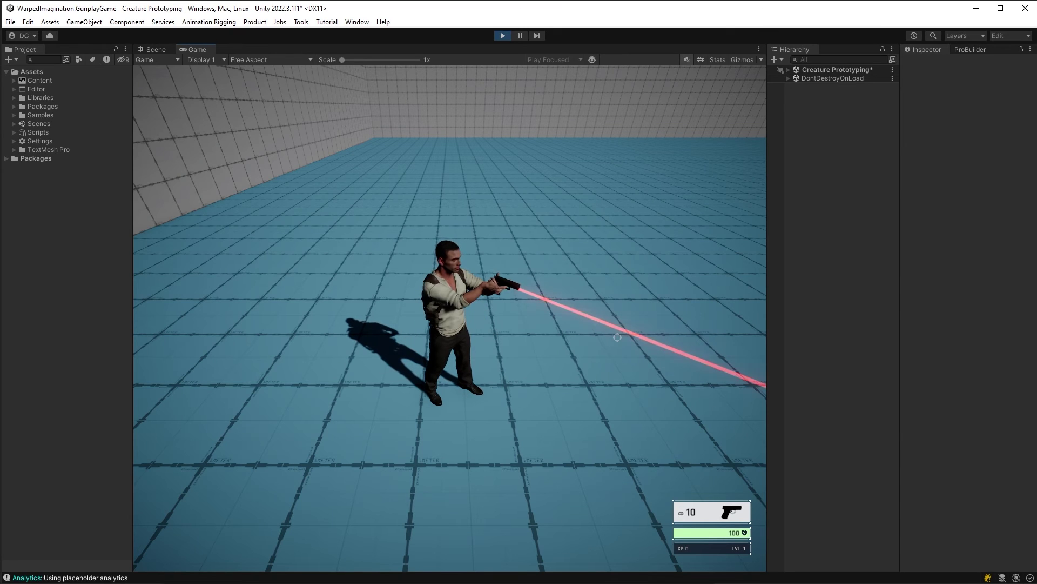
{"action": "right_click", "coordinate": [617, 337]}
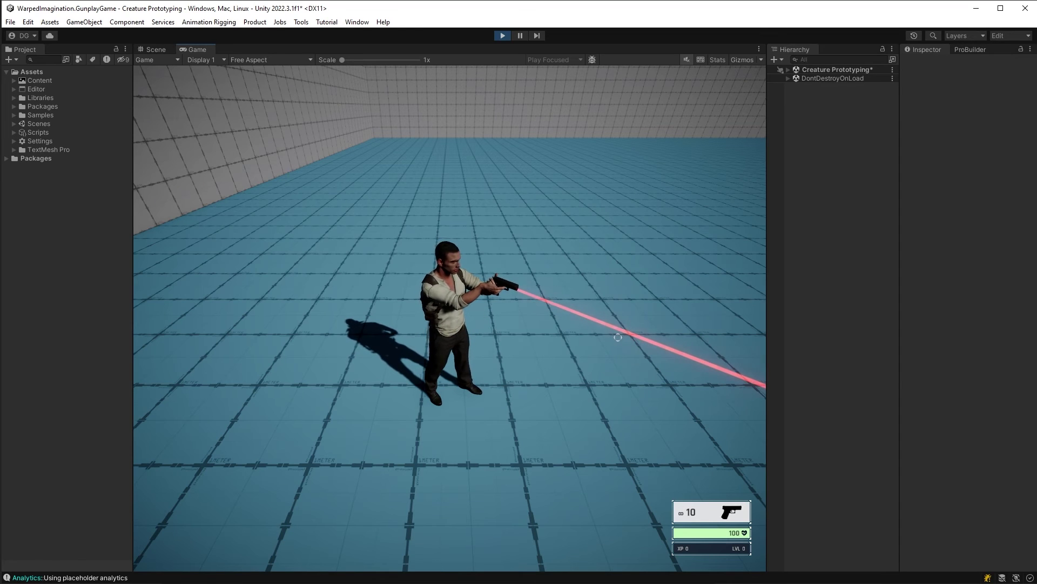
{"action": "right_click", "coordinate": [619, 337]}
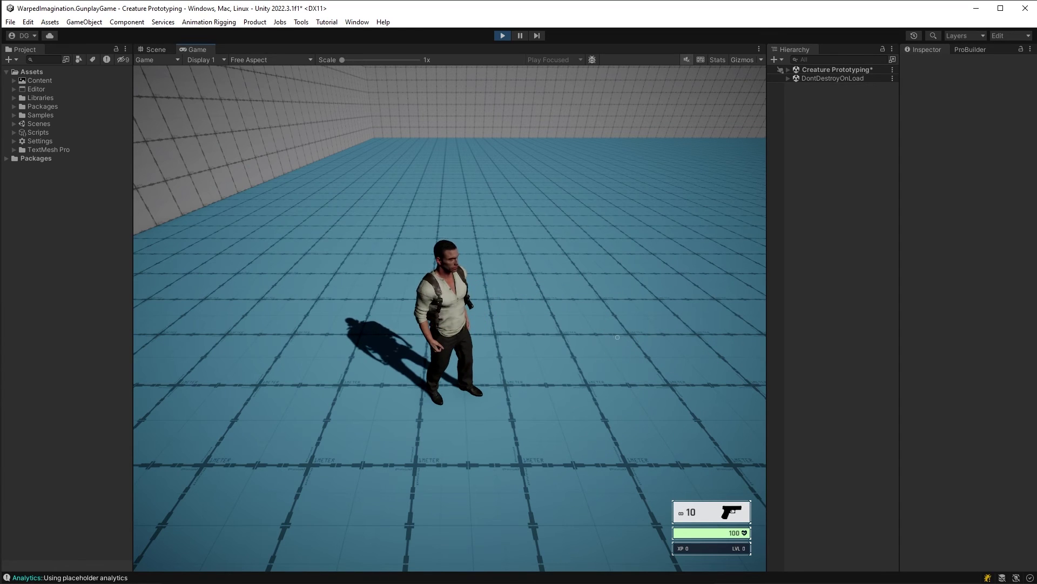
{"action": "right_click", "coordinate": [618, 337]}
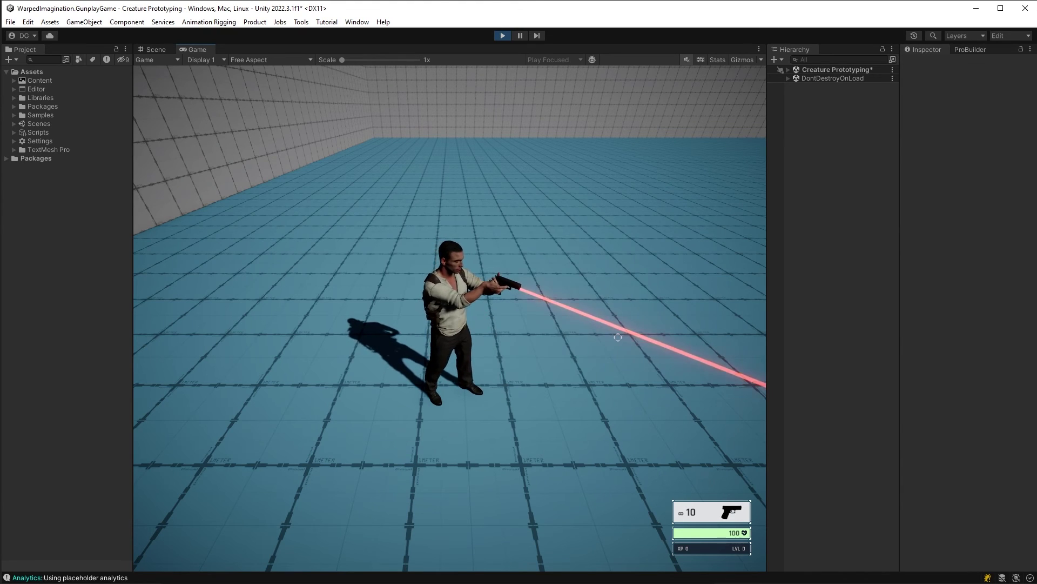
{"action": "right_click", "coordinate": [618, 337]}
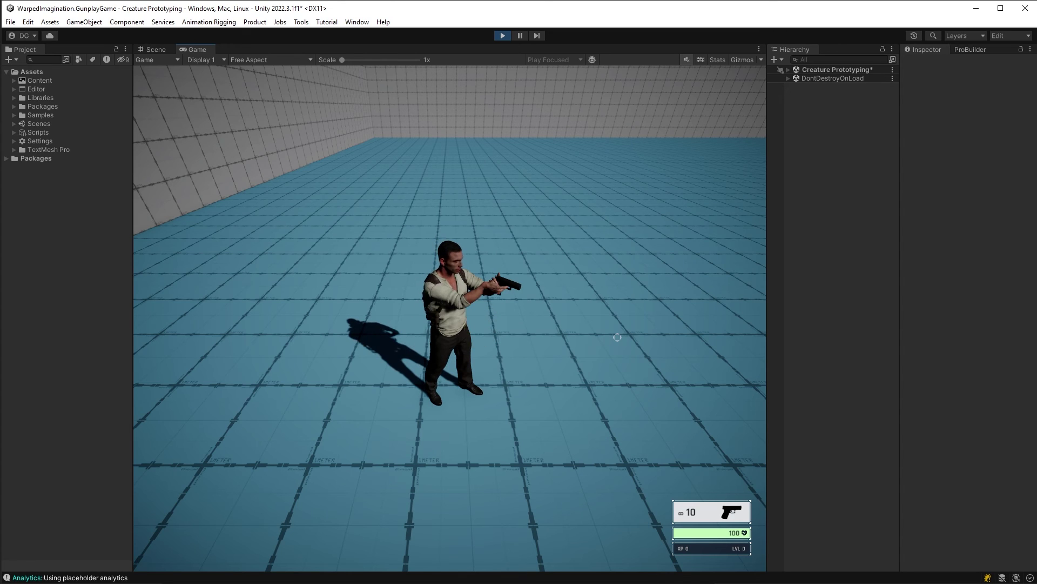
{"action": "right_click", "coordinate": [617, 337]}
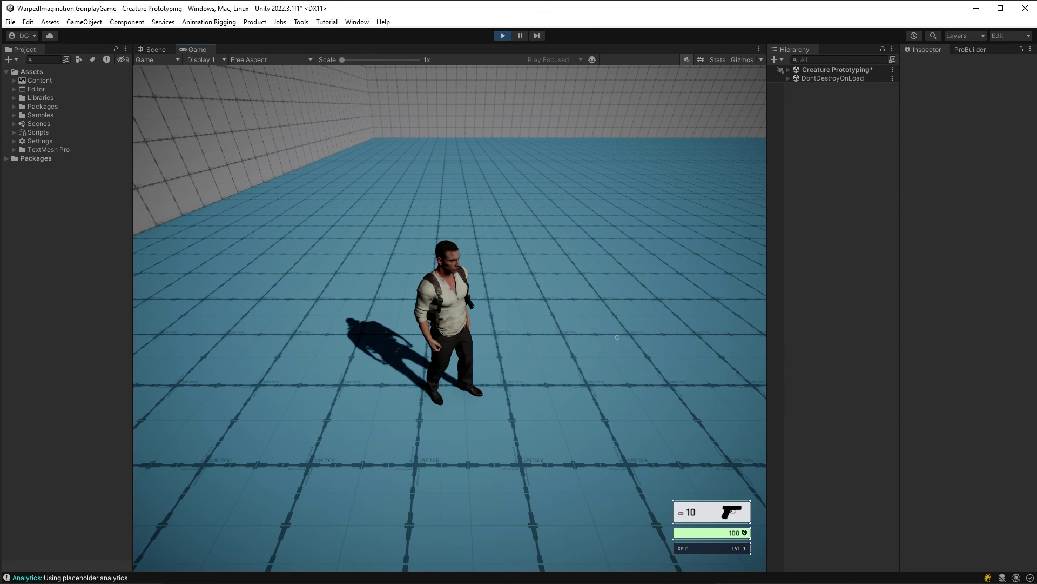
{"action": "right_click", "coordinate": [617, 337]}
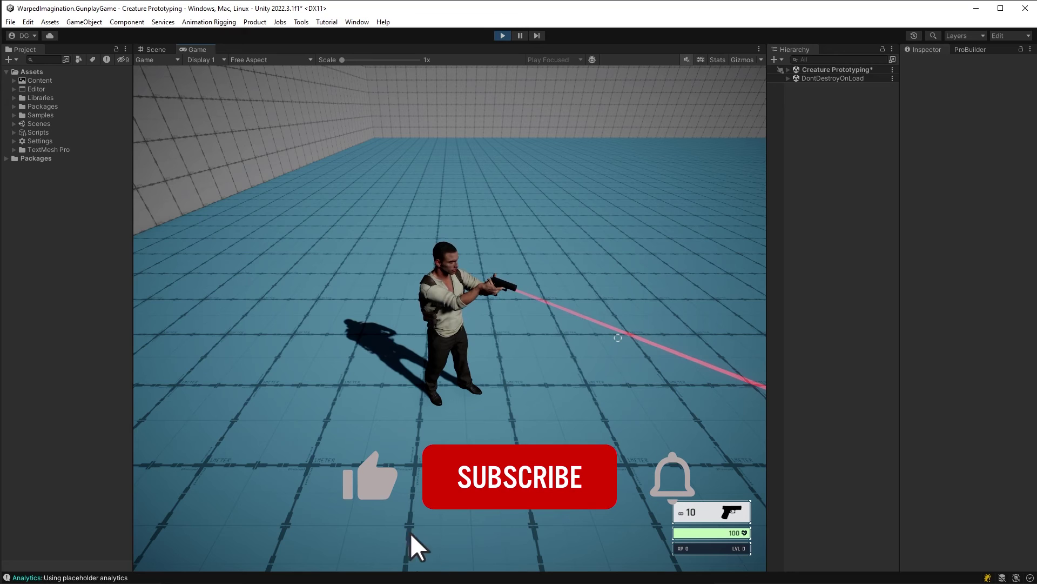
{"action": "right_click", "coordinate": [618, 337]}
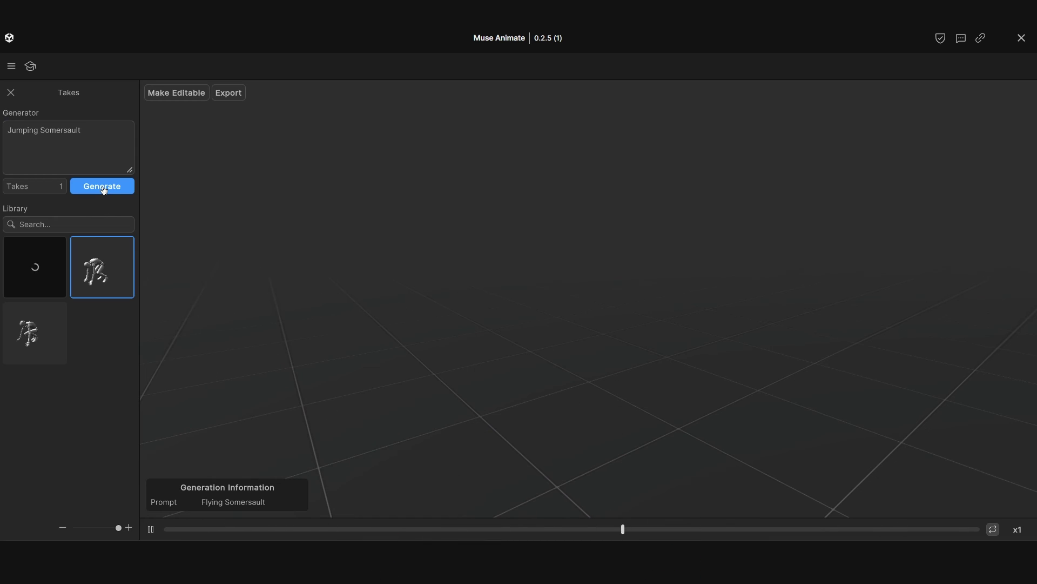
Review the Jumping Somersault take, change 'medium' to 'small', generate, and view the new jump and swim takes.
{"action": "left_click", "coordinate": [61, 267]}
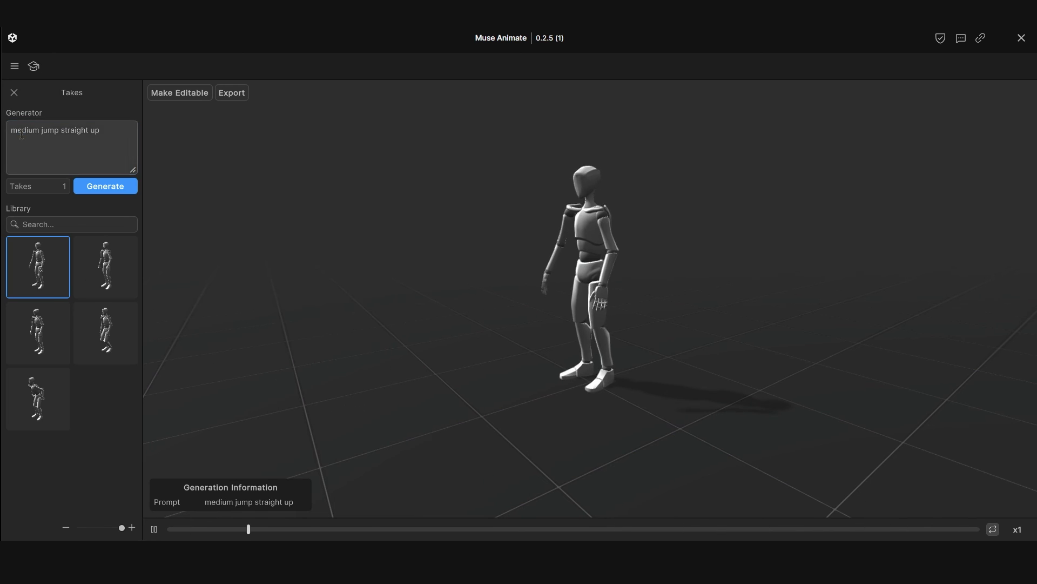
{"action": "double_click", "coordinate": [20, 131]}
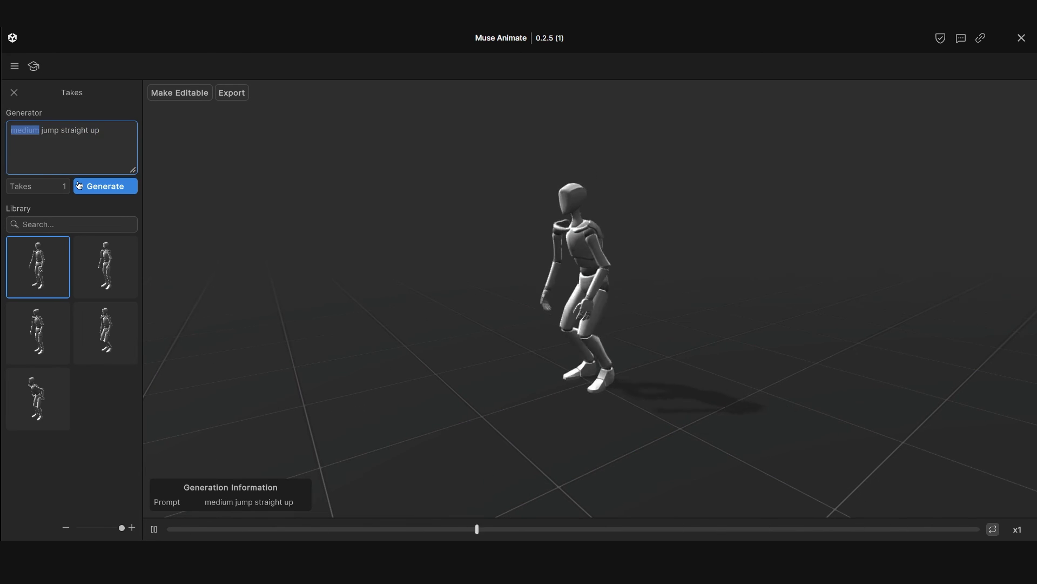
{"action": "type", "text": "small"}
{"action": "left_click", "coordinate": [128, 189]}
{"action": "left_click", "coordinate": [48, 251]}
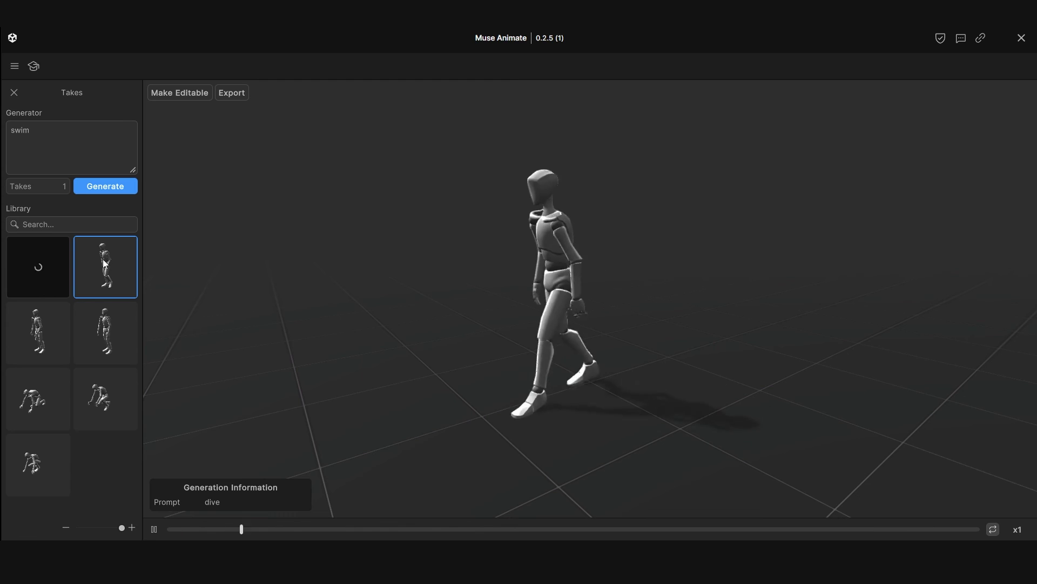
{"action": "left_click", "coordinate": [50, 268]}
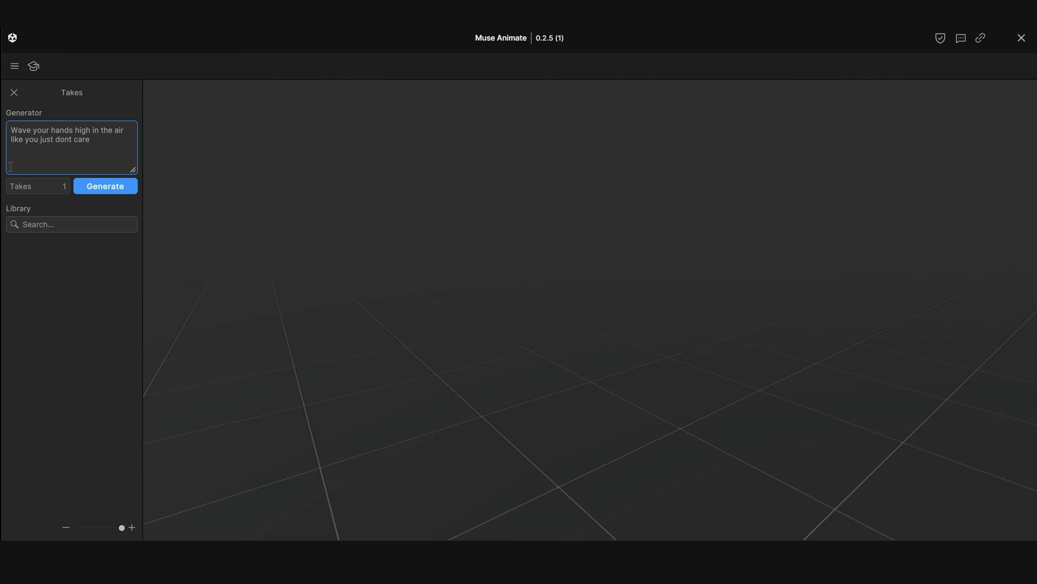
Generate takes from the hands-high waving prompt and compare the resulting waving takes.
{"action": "left_click", "coordinate": [89, 187]}
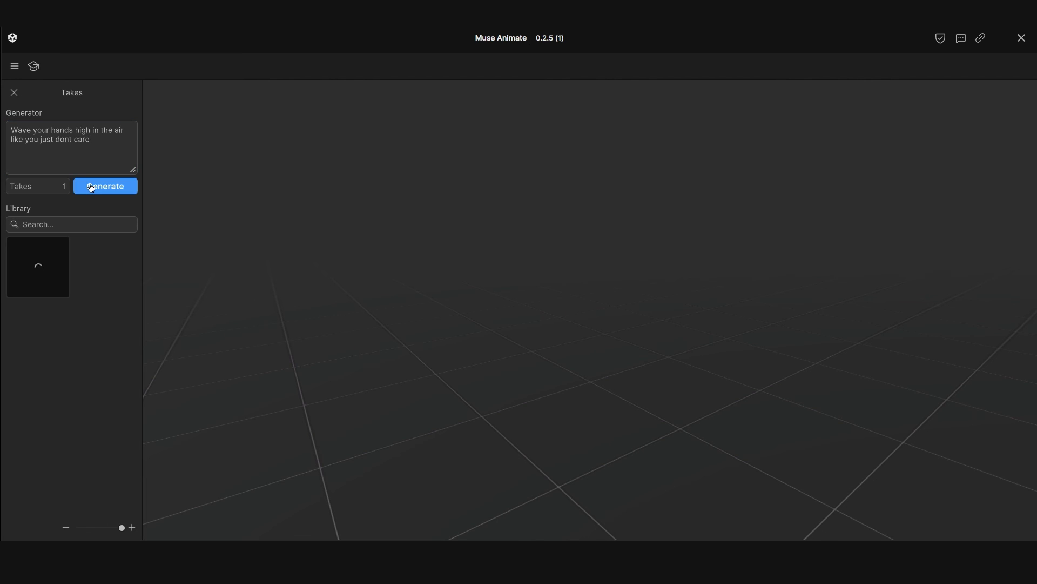
{"action": "left_click", "coordinate": [46, 272]}
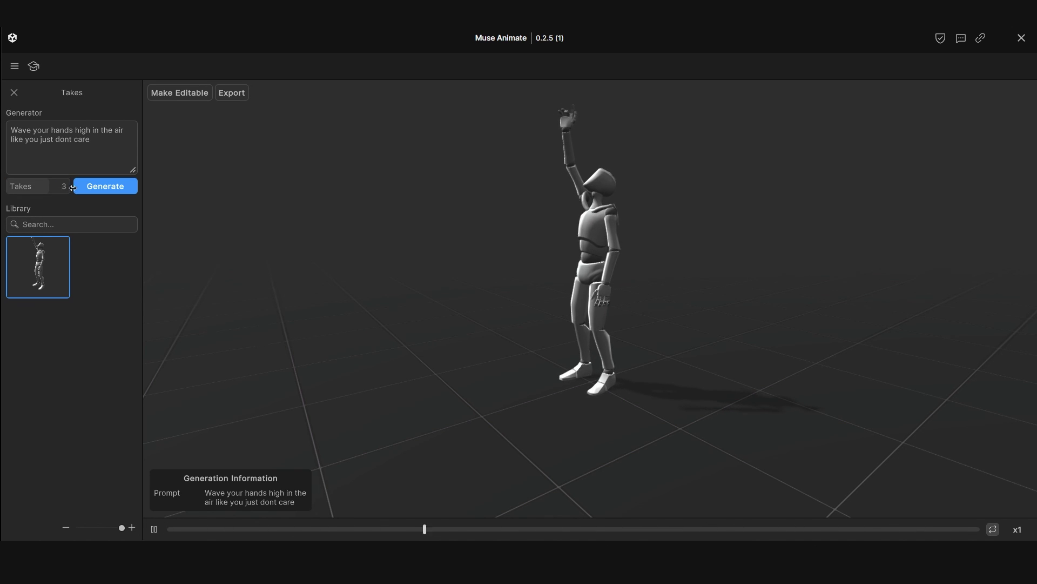
{"action": "left_click", "coordinate": [114, 188]}
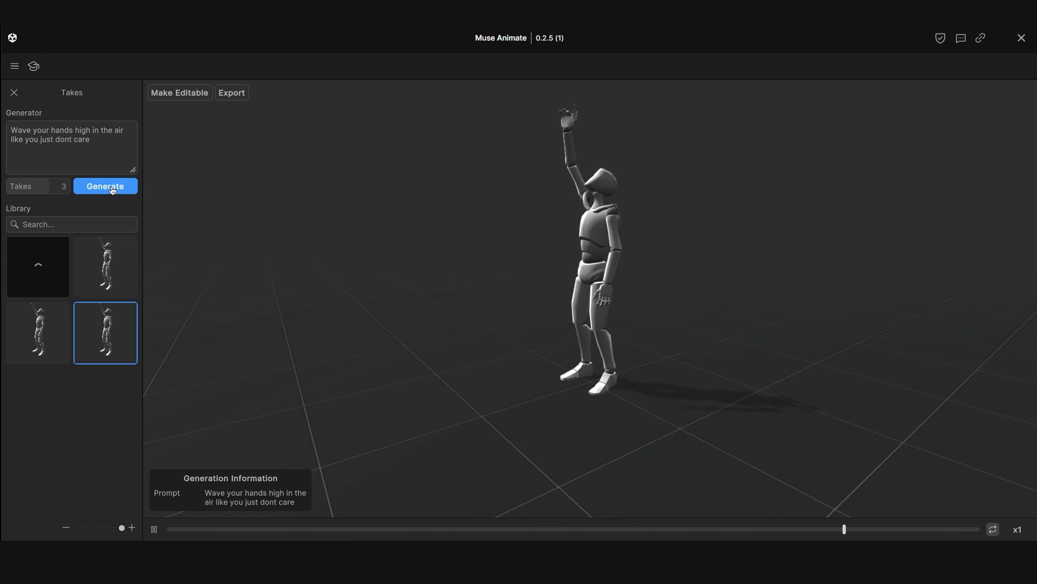
{"action": "left_click", "coordinate": [37, 325]}
{"action": "left_click", "coordinate": [86, 276]}
{"action": "left_click", "coordinate": [43, 265]}
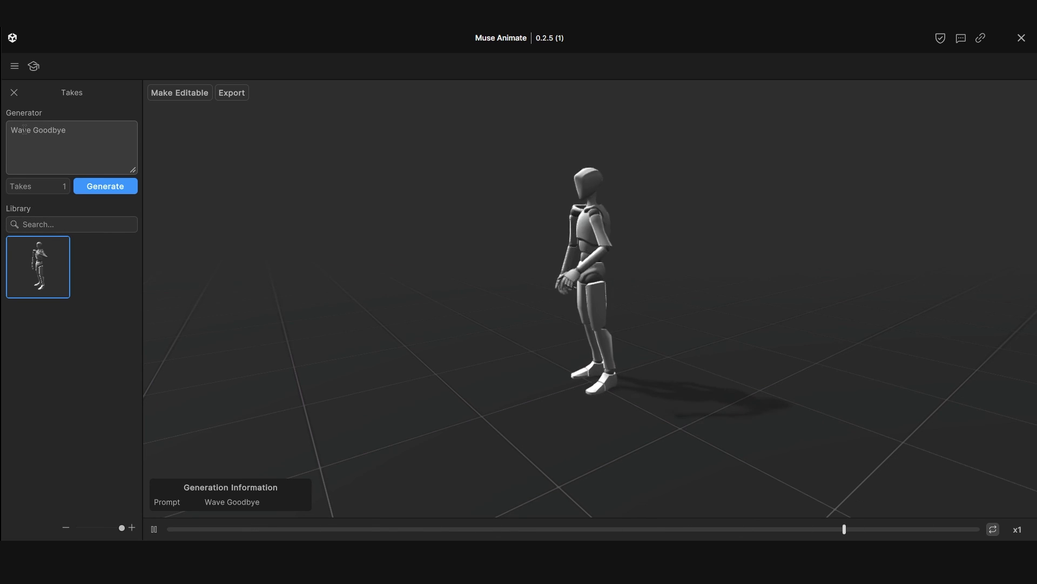
Generate 3 takes of 'Wave Goodbye' and view the first from the side.
{"action": "left_click", "coordinate": [59, 185]}
{"action": "type", "text": "3"}
{"action": "left_click", "coordinate": [98, 188]}
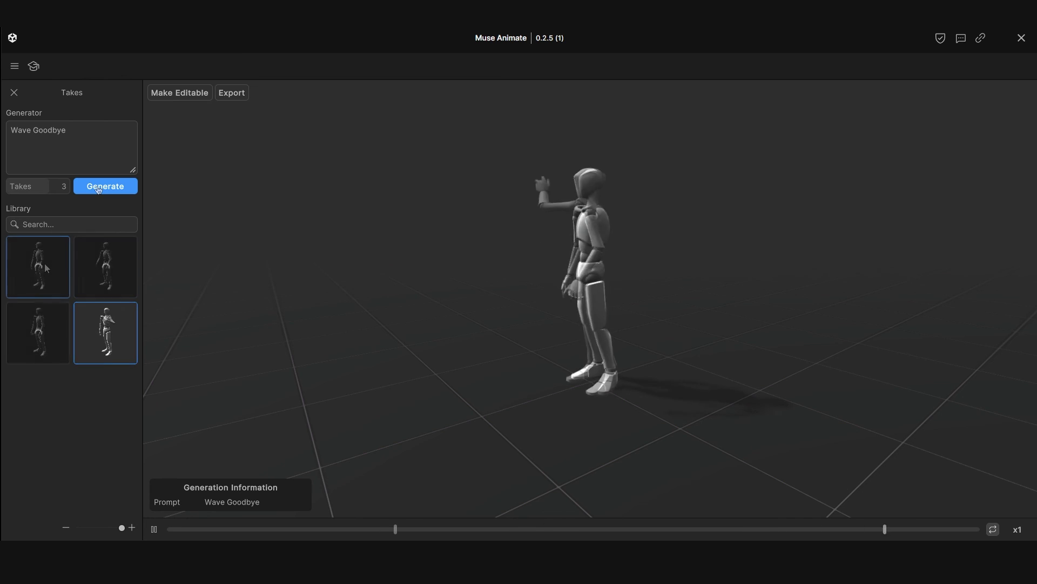
{"action": "left_click", "coordinate": [44, 264]}
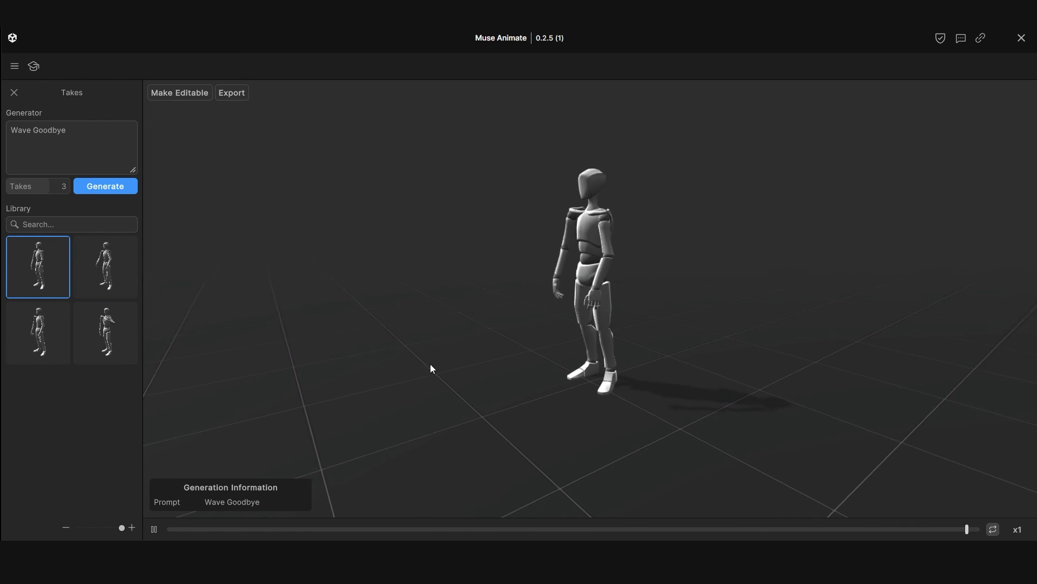
{"action": "left_click_drag", "start_coordinate": [430, 364], "coordinate": [735, 359]}
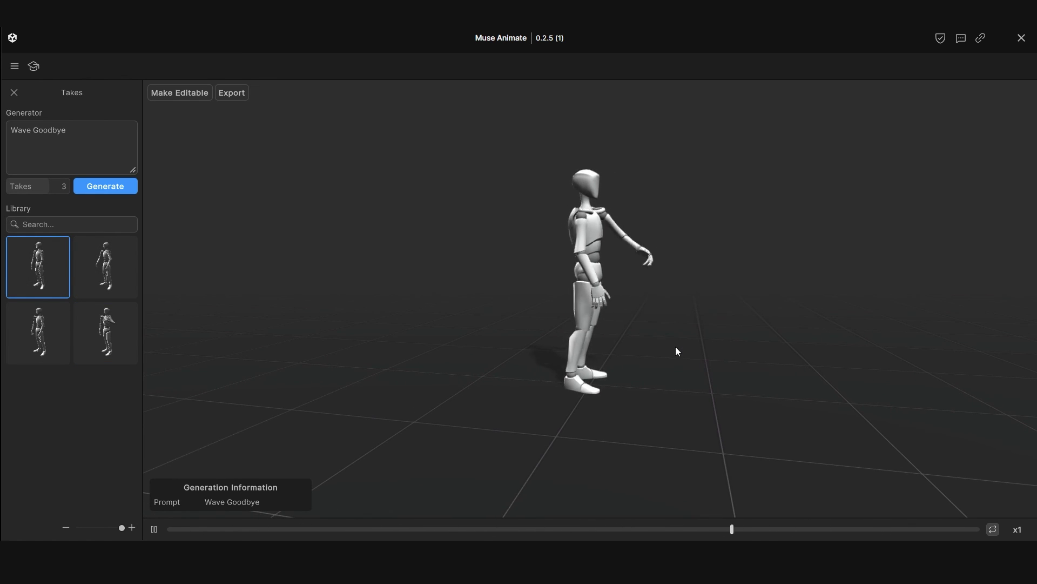